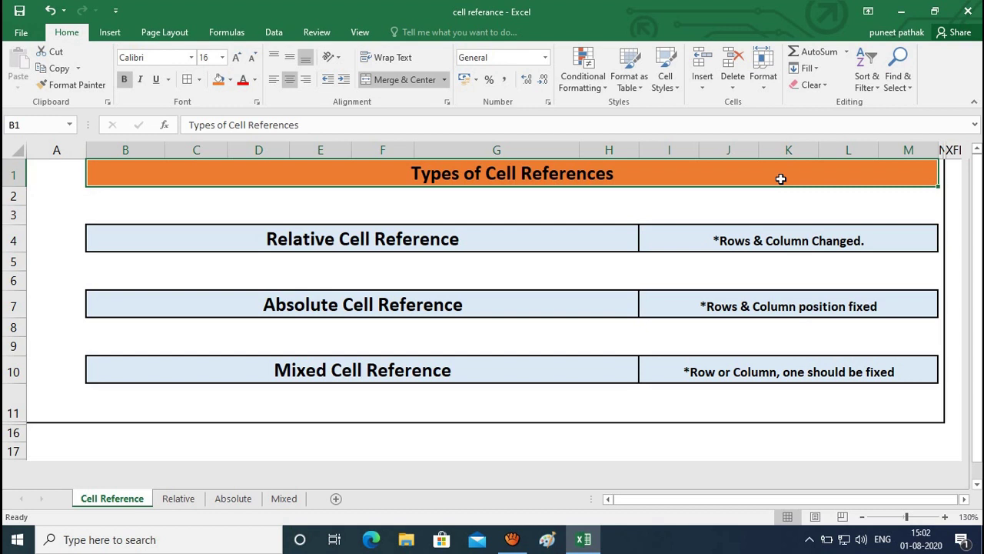
Review the Relative, Absolute and Mixed Cell Reference headings, then move to the Relative sheet
key(Down)
key(Down)
key(Down)
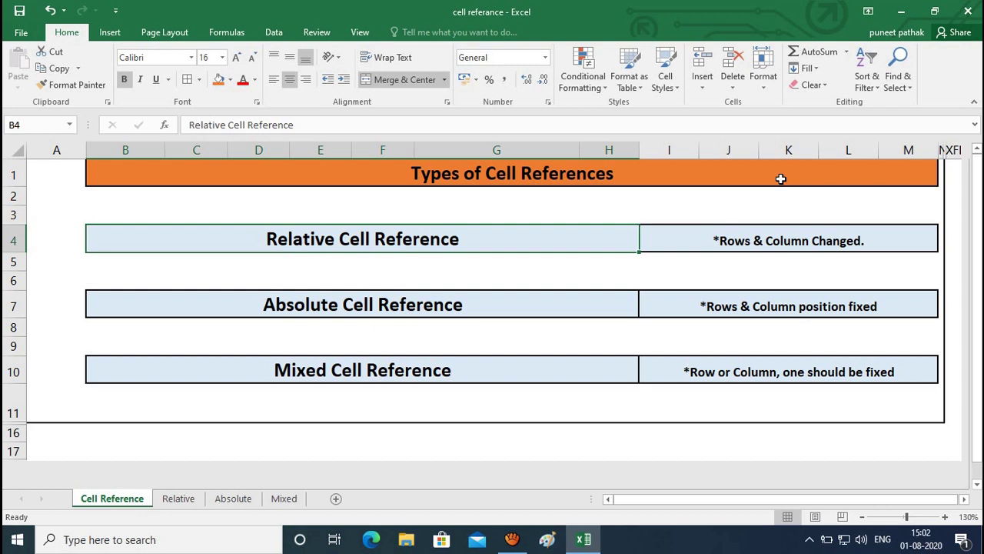
key(Down)
key(Down)
key(Down)
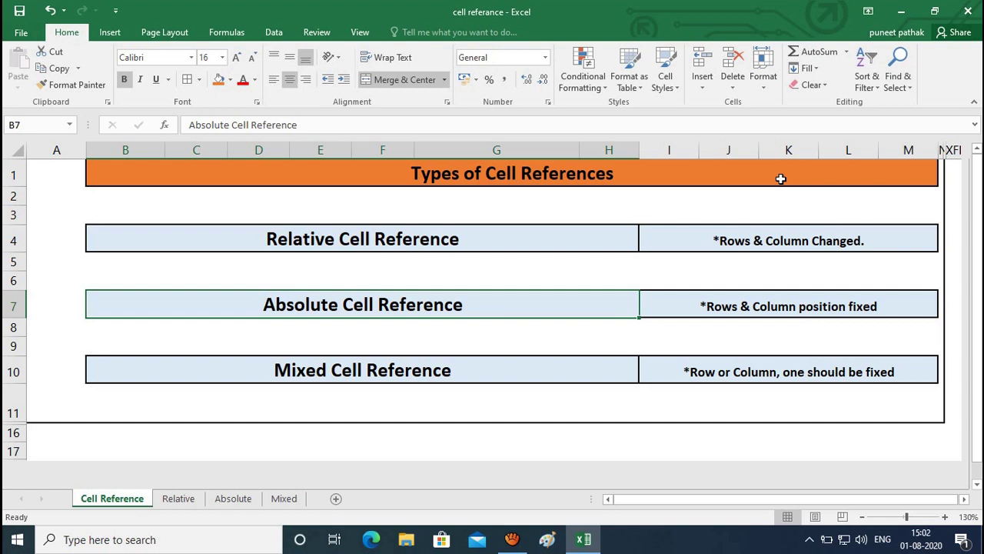
key(Down)
key(Down)
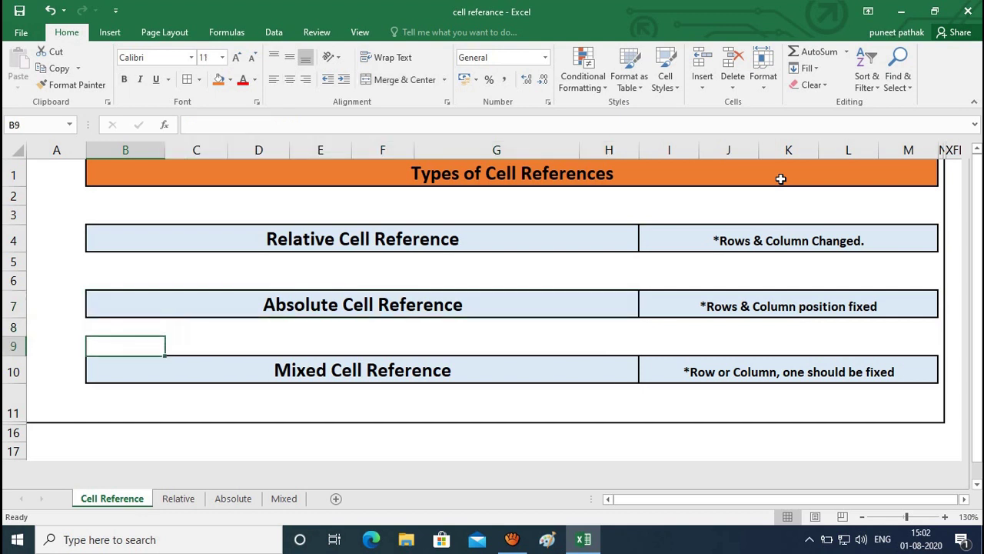
key(Down)
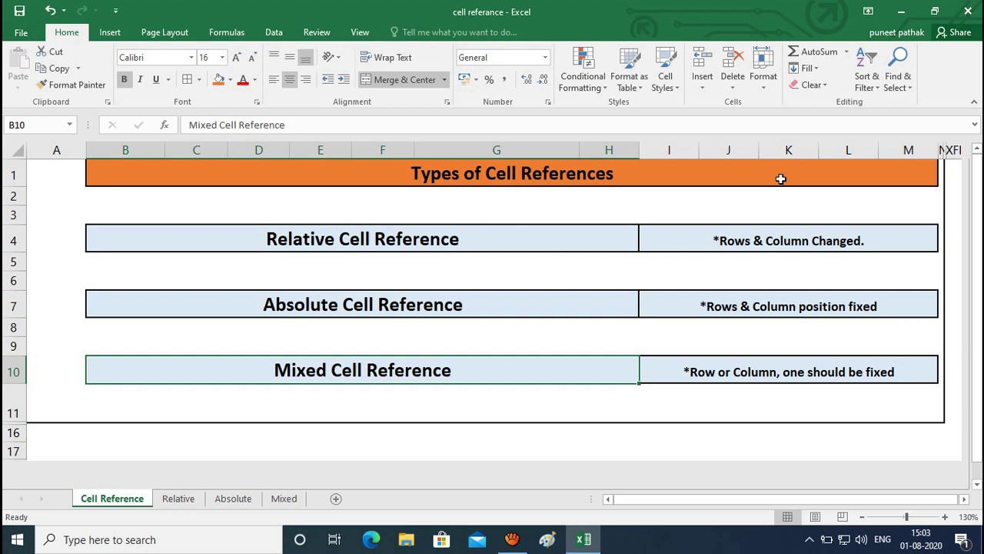
key(ctrl+Page_Down)
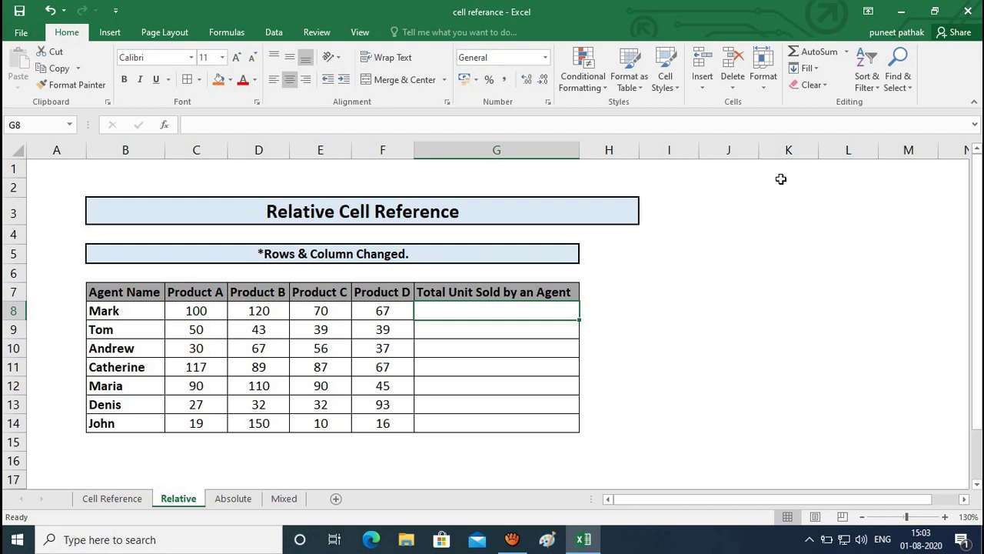
Select the Product A–D headers and step across Mark's product figures to G8
key(Up)
key(Up)
key(Left)
key(Left)
key(Left)
key(Left)
key(Left)
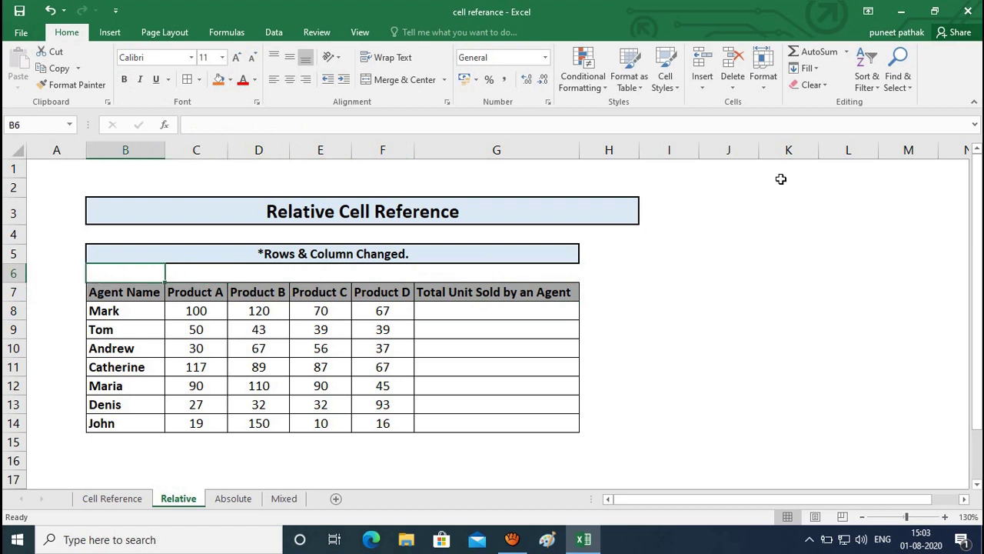
key(Down)
key(Down)
key(Right)
key(Up)
key(shift+Right)
key(shift+Right)
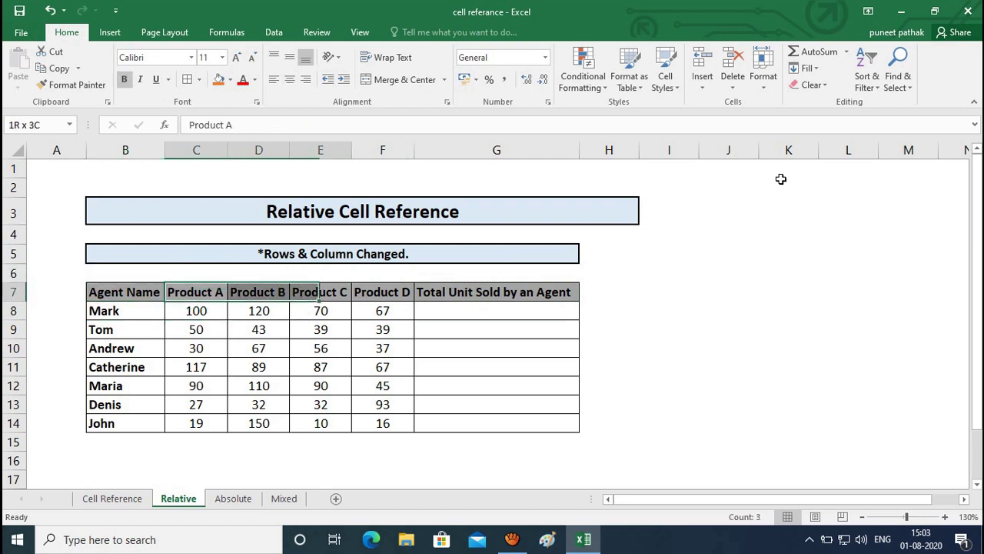
key(shift+Right)
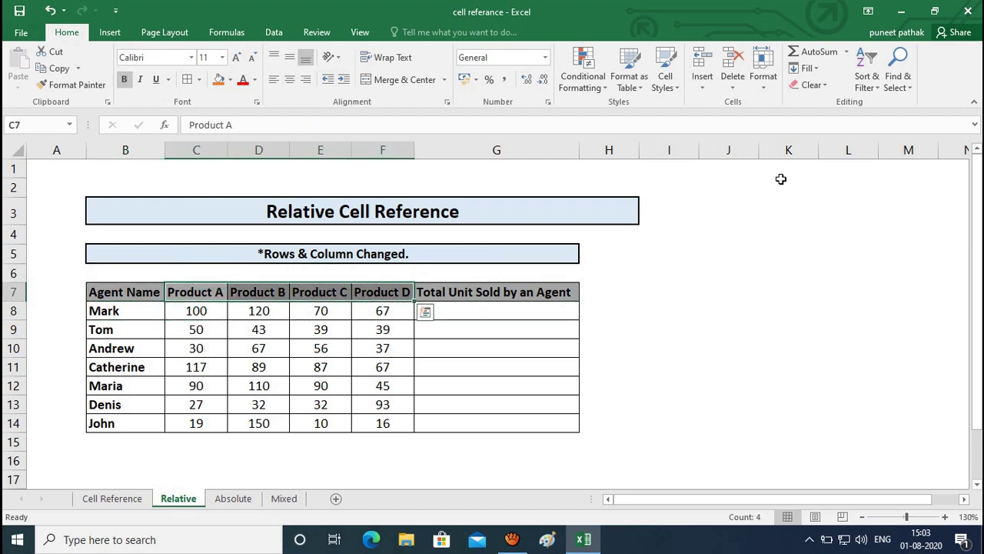
key(Down)
key(Right)
key(Right)
key(Right)
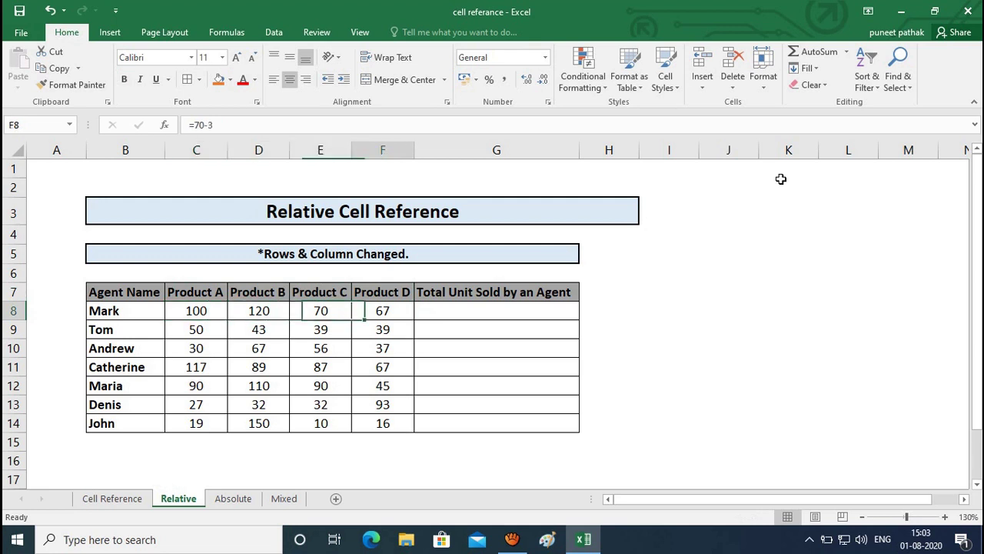
key(Right)
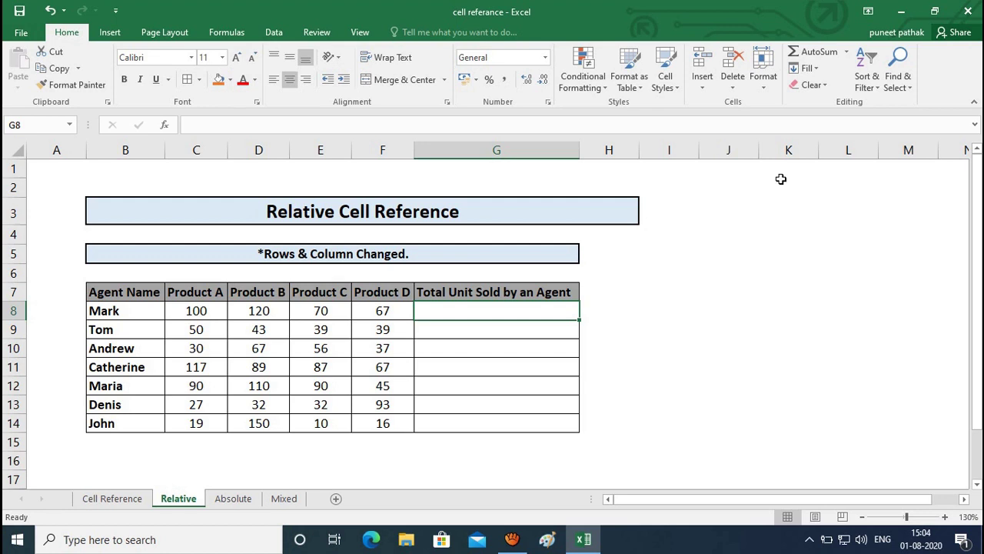
Enter =SUM(C8:F8) in G8 to total Mark's units as 357
text(=su)
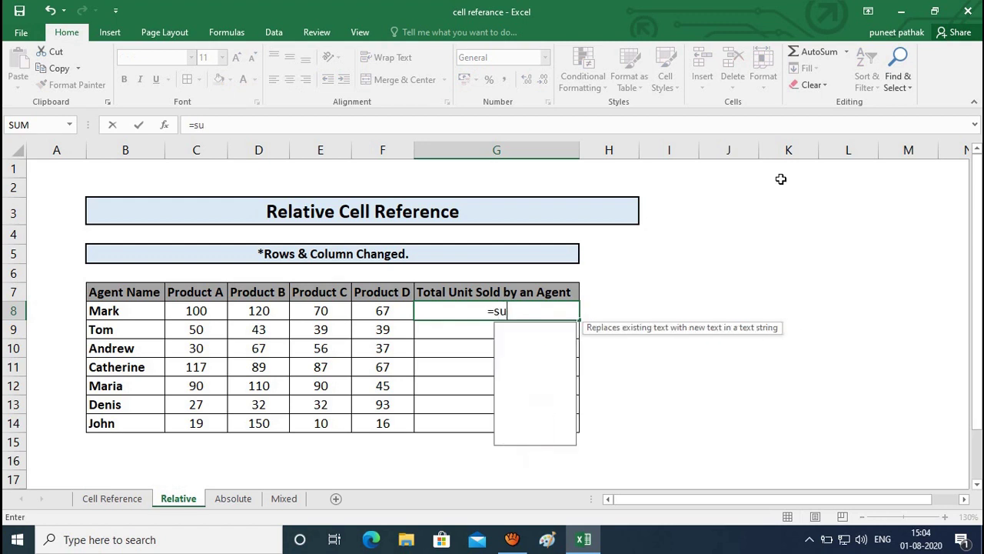
key(Tab)
key(Left)
key(Left)
key(Left)
key(Left)
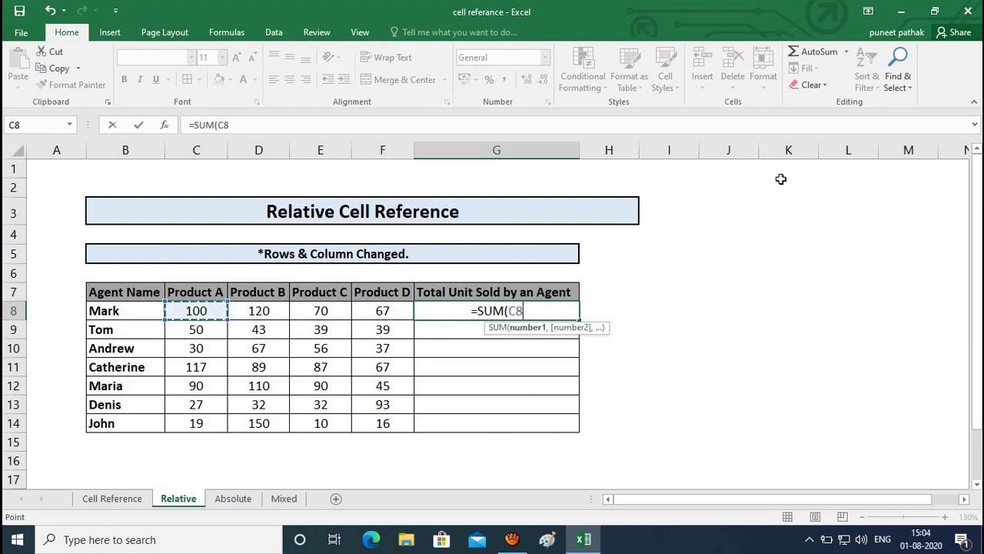
key(shift+Right)
key(shift+Right)
key(shift+Right)
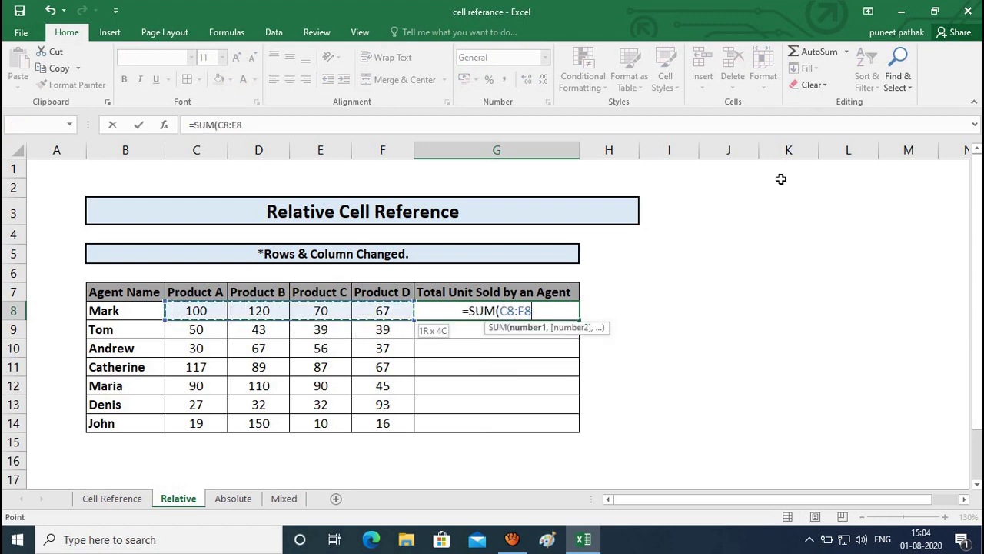
text())
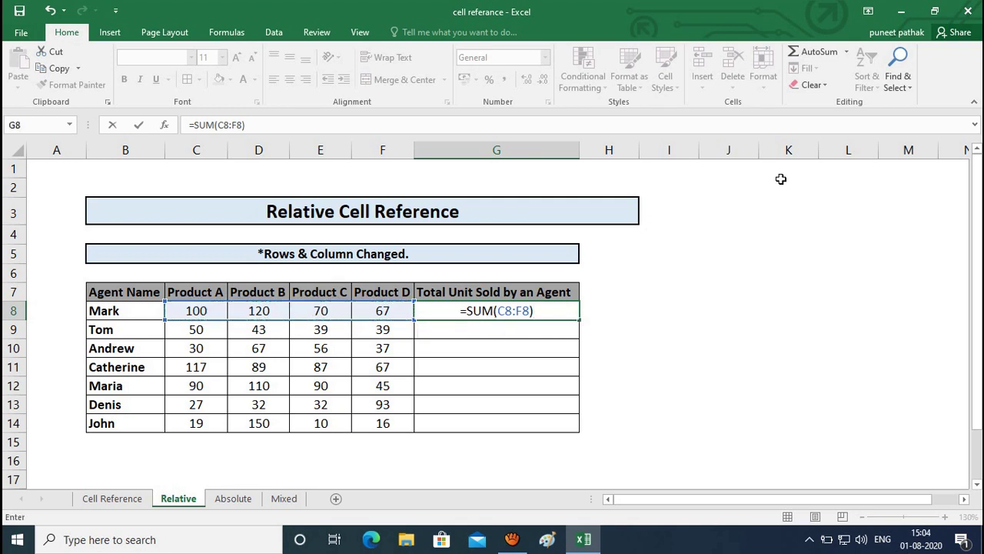
key(Return)
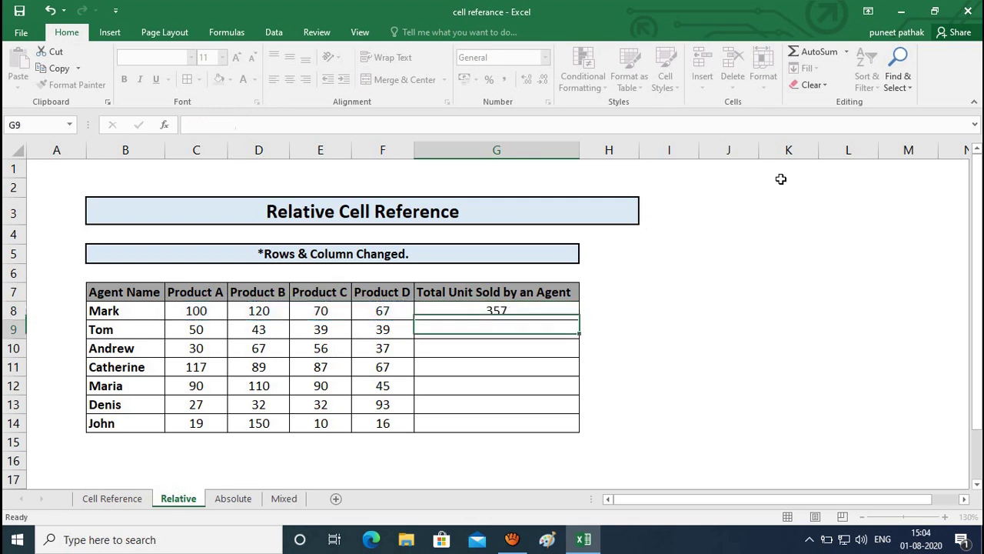
Inspect G8's =SUM(C8:F8) formula by highlighting its C8:F8 range
key(Up)
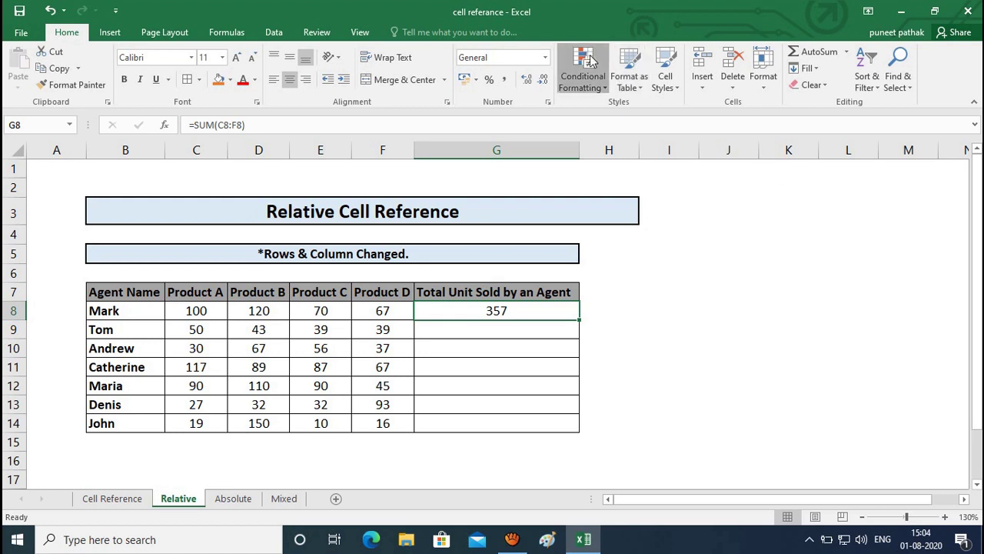
click(583, 77)
click(517, 311)
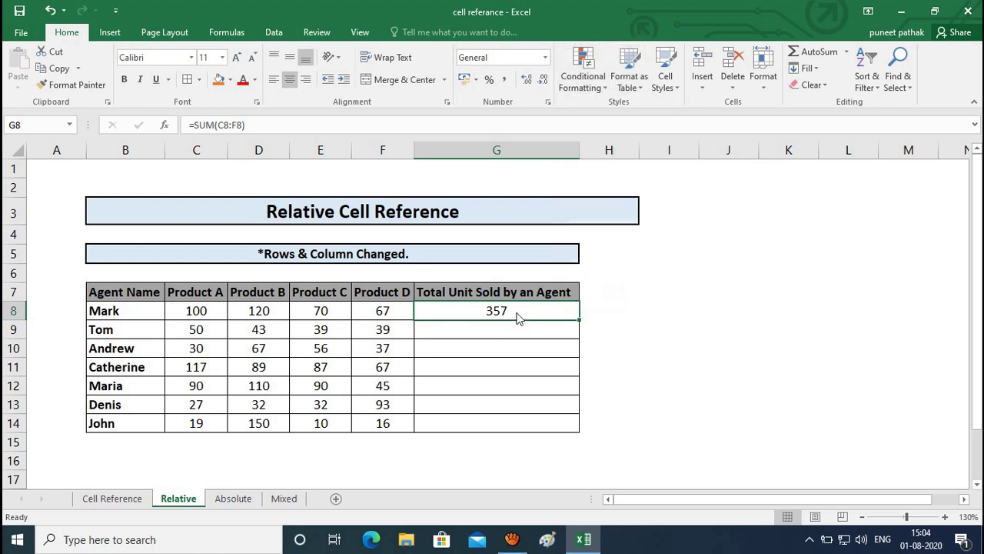
double_click(516, 312)
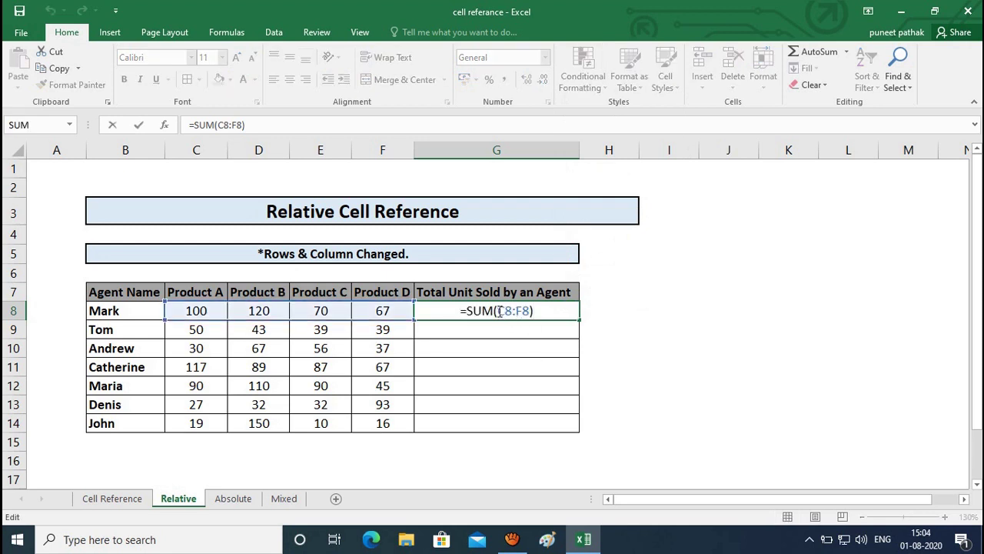
drag(498, 312, 532, 311)
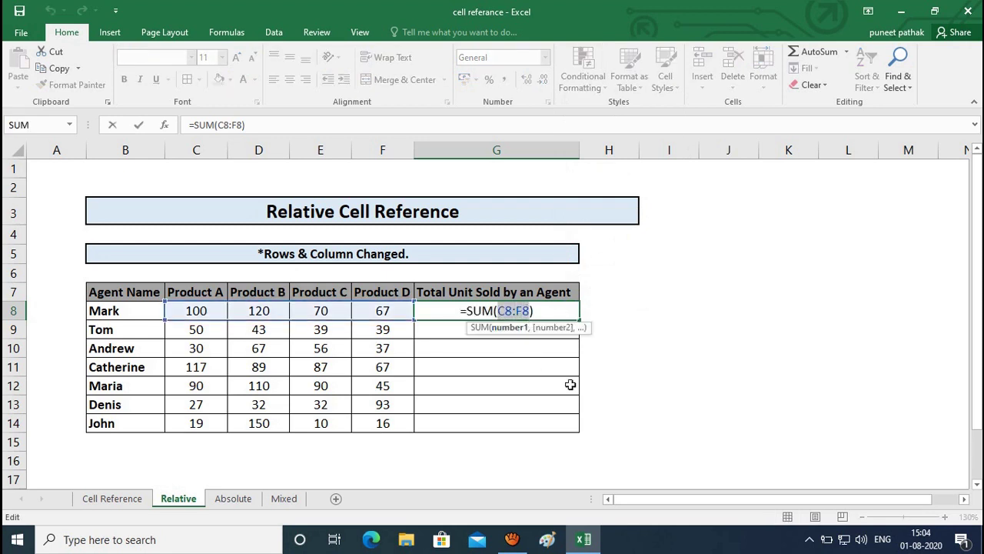
key(ctrl+Return)
Copy the total formula into G9 and check that it sums row 9
key(shift+Down)
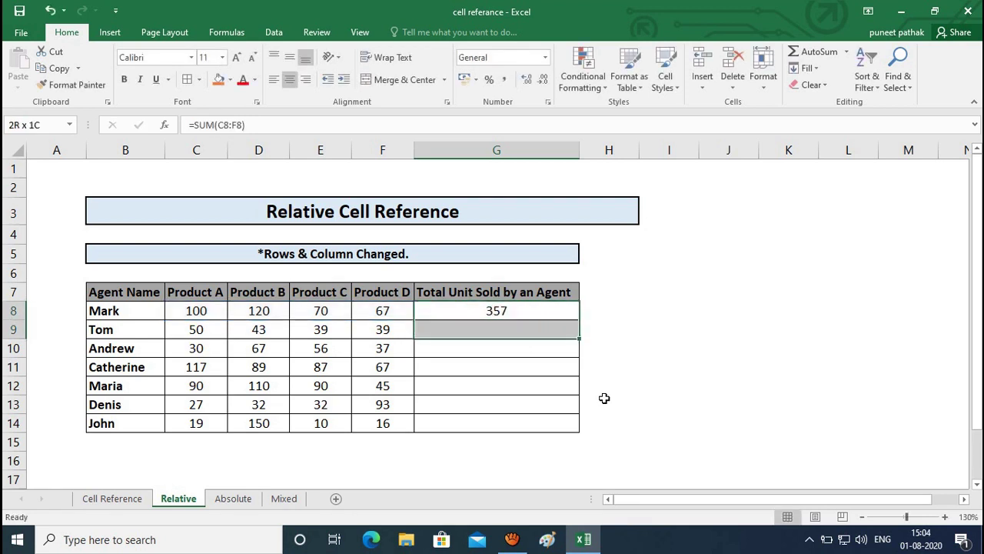
key(ctrl+d)
key(Down)
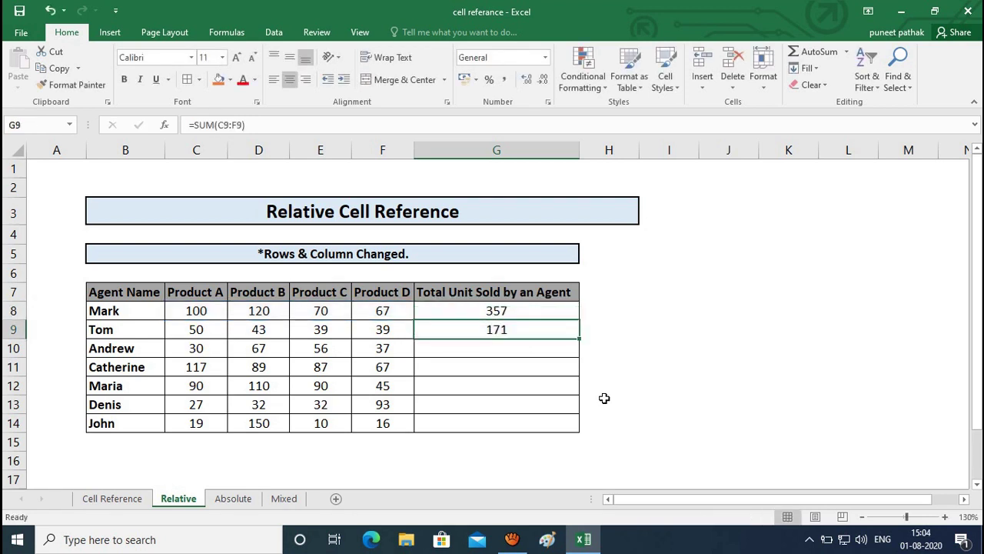
key(F2)
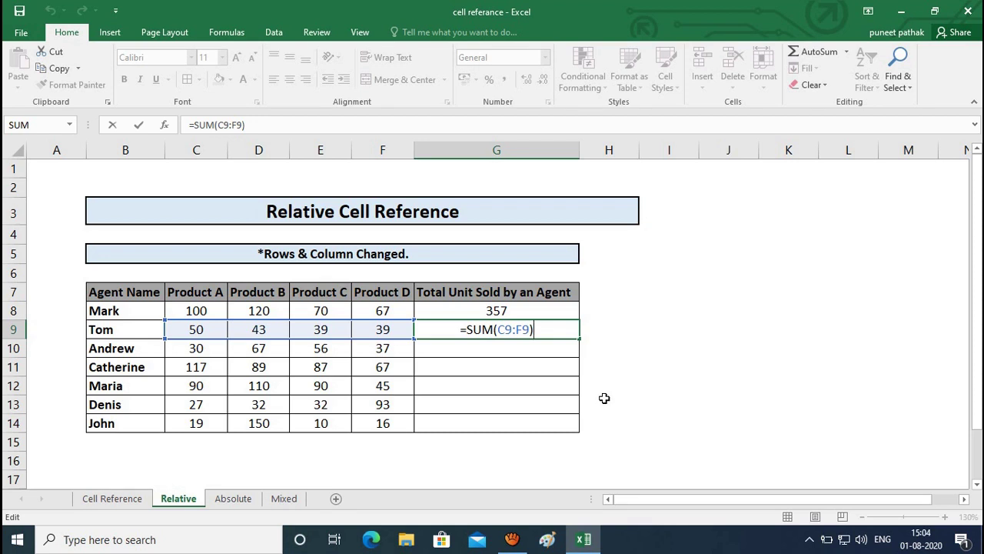
key(ctrl+Return)
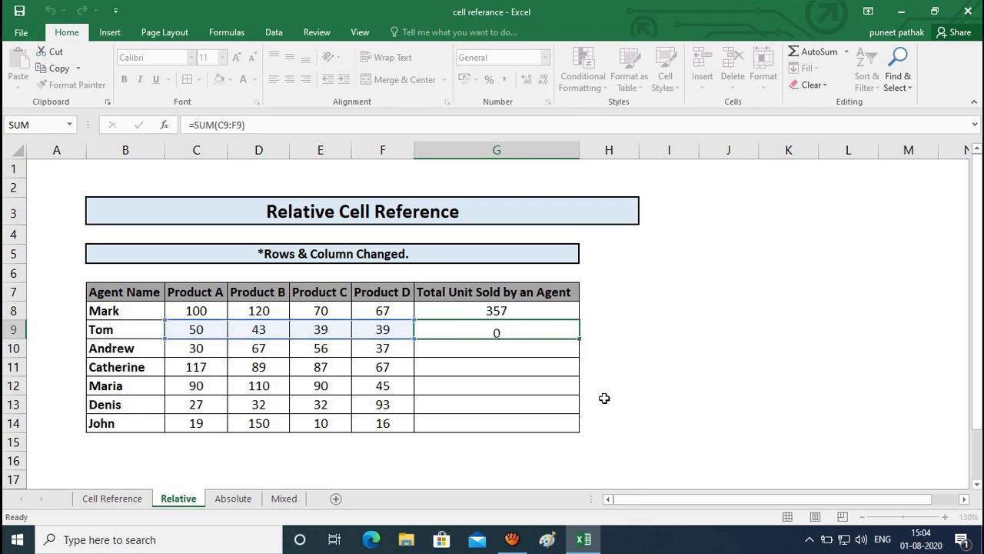
Fill the total formula down through G14 for the remaining agents
key(shift+Down)
key(ctrl+d)
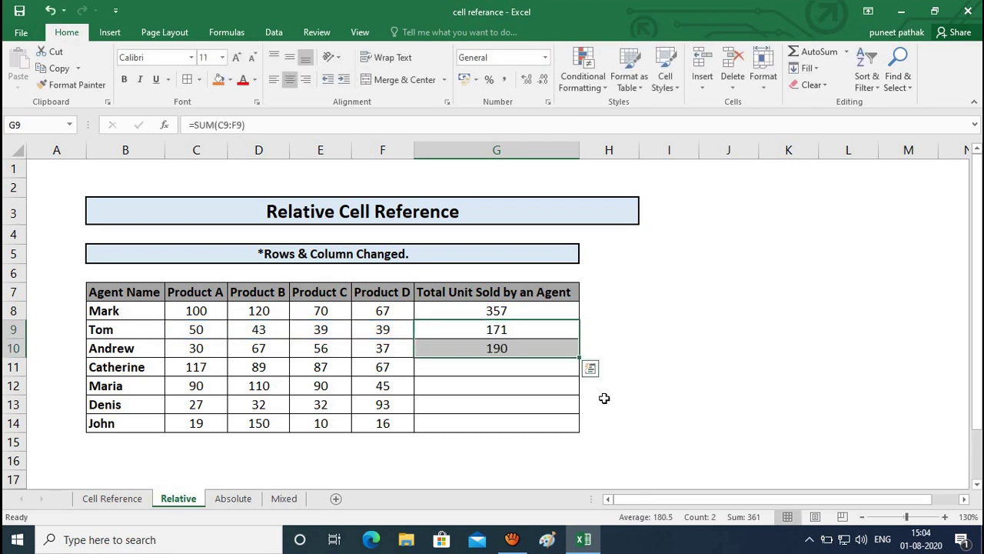
key(Down)
key(shift+Down)
key(shift+Down)
key(shift+Down)
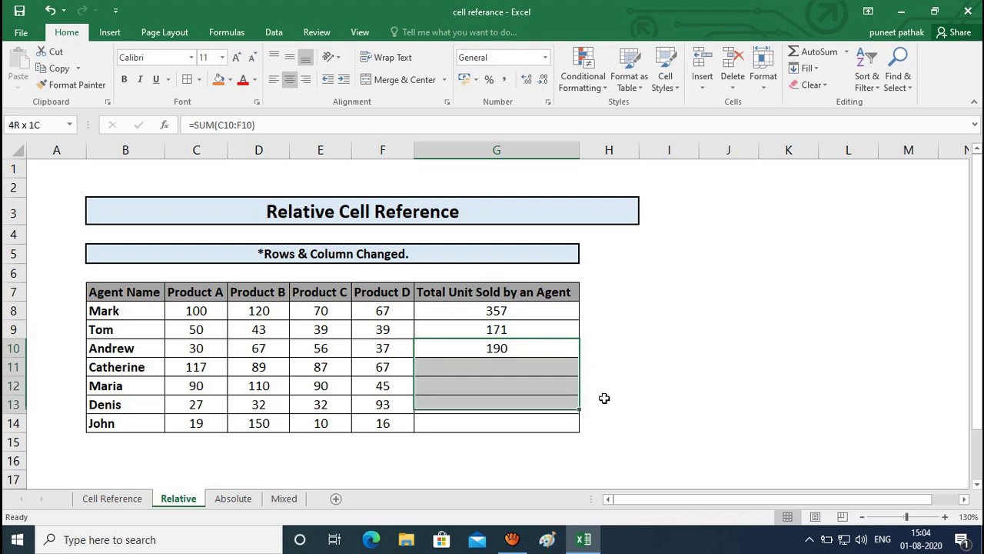
key(shift+Down)
key(Down)
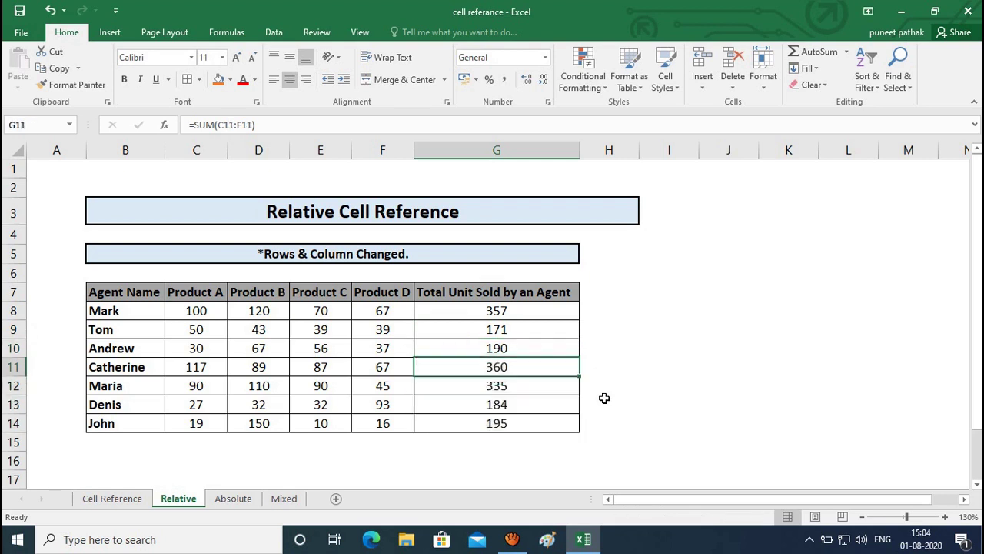
key(Up)
key(Up)
key(Up)
key(Up)
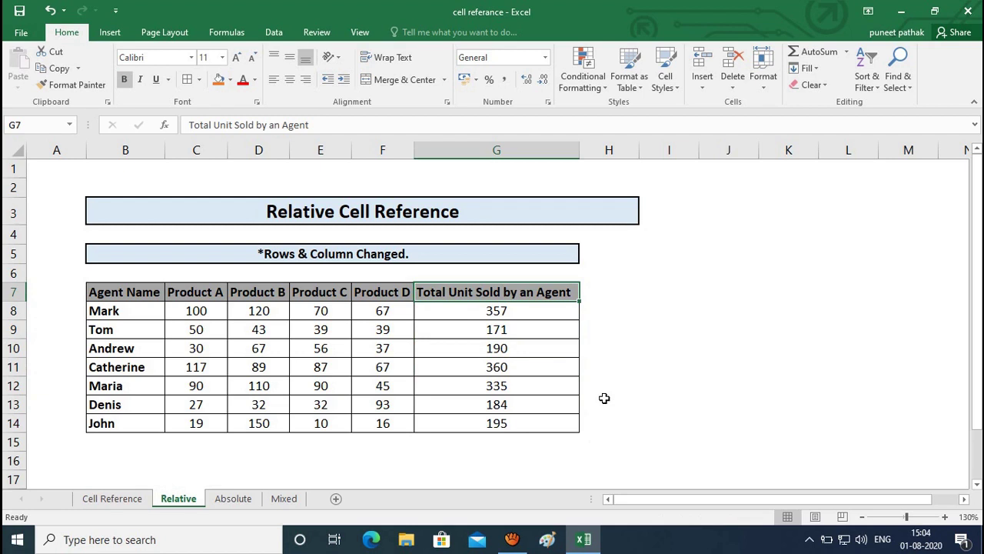
key(ctrl+Page_Down)
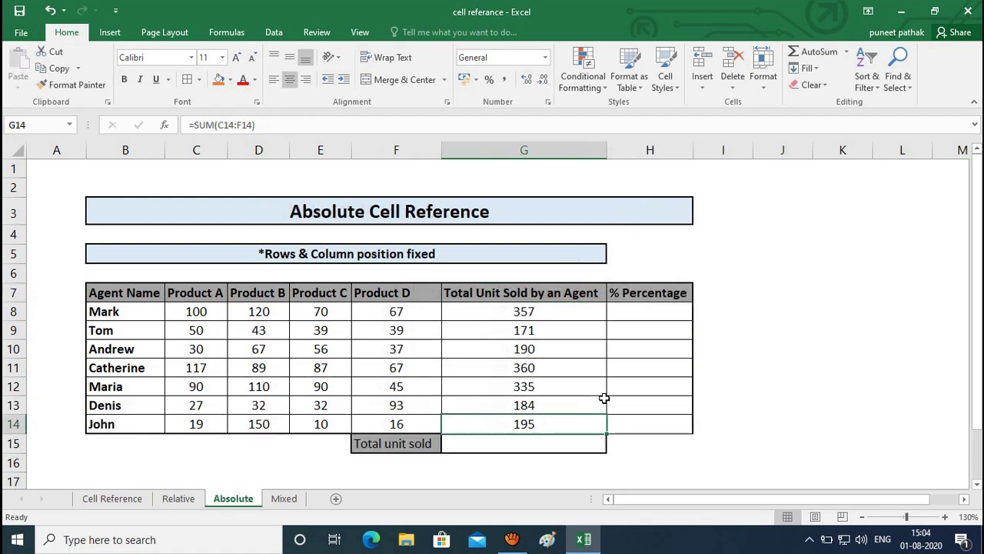
key(Up)
key(Down)
key(Down)
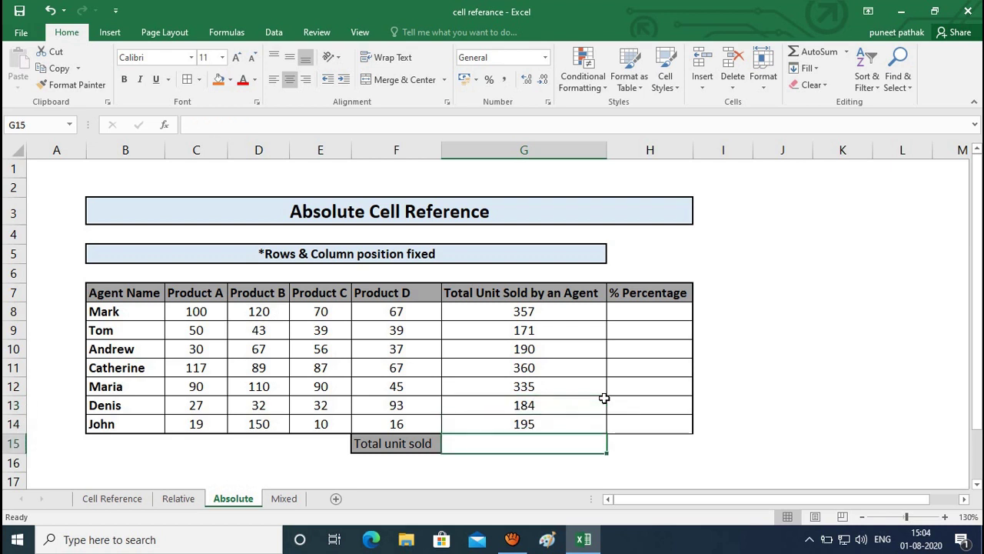
key(Up)
key(Up)
key(Up)
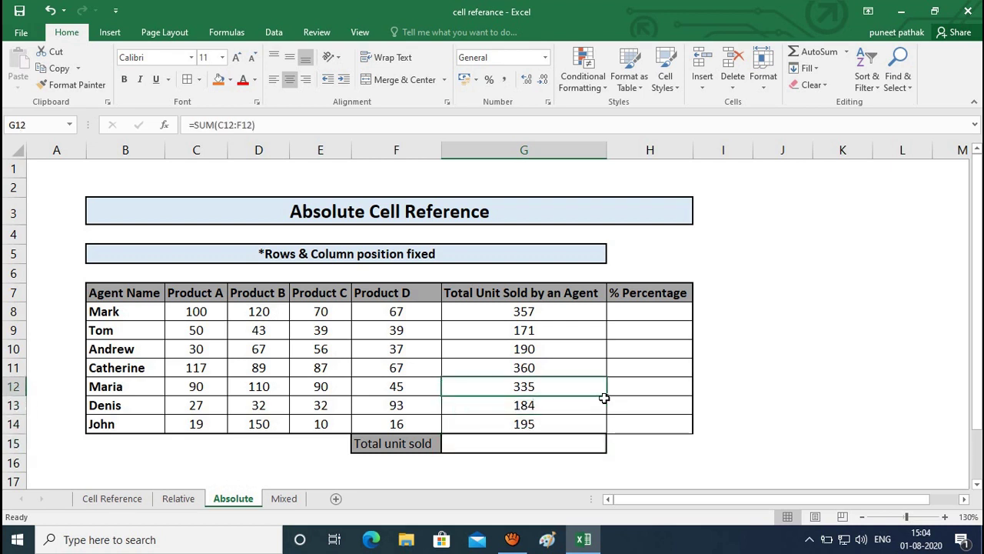
key(Up)
key(Up)
key(Up)
key(Up)
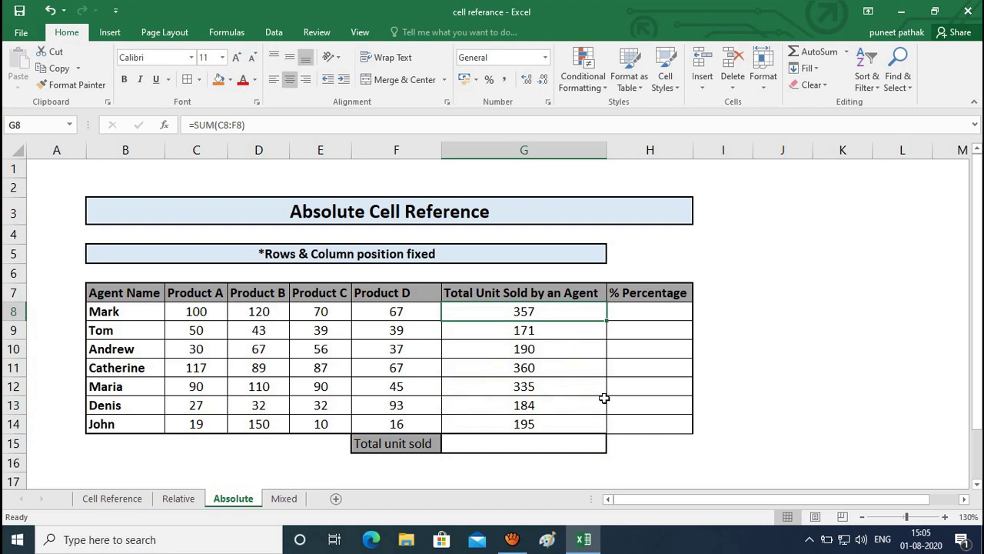
key(ctrl+shift+Down)
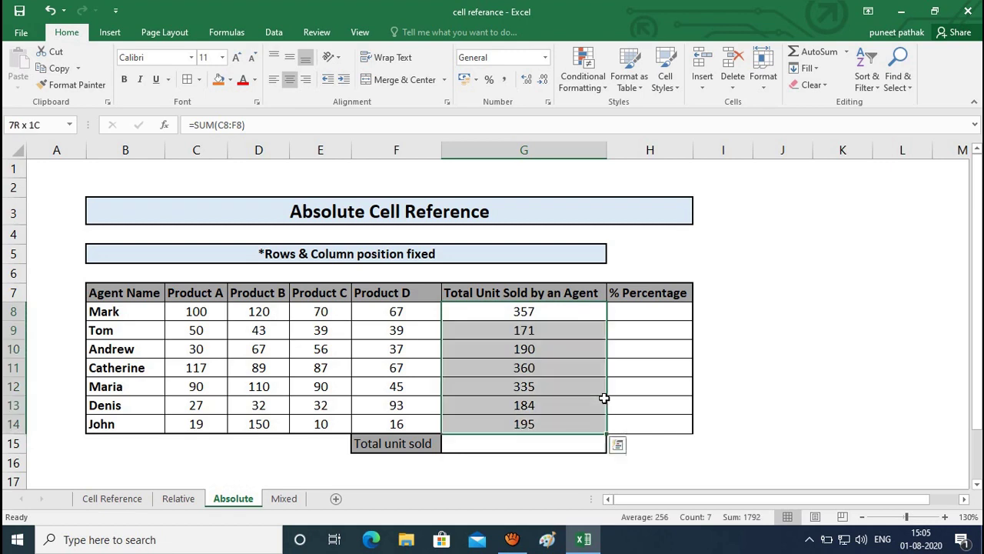
key(ctrl+shift+Down)
key(ctrl+shift+Up)
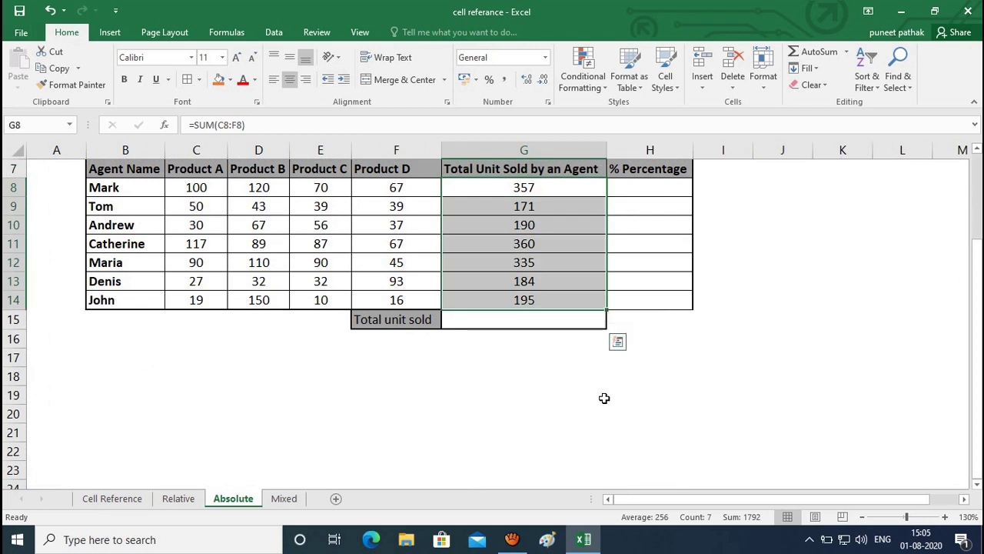
key(Up)
key(Down)
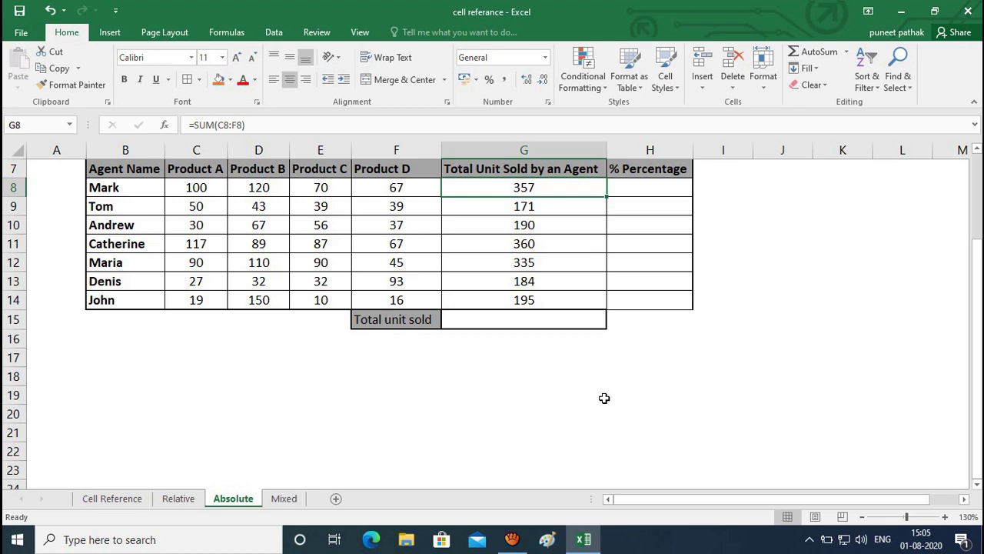
key(Down)
key(Down)
key(Down)
key(Down)
key(Down)
key(Down)
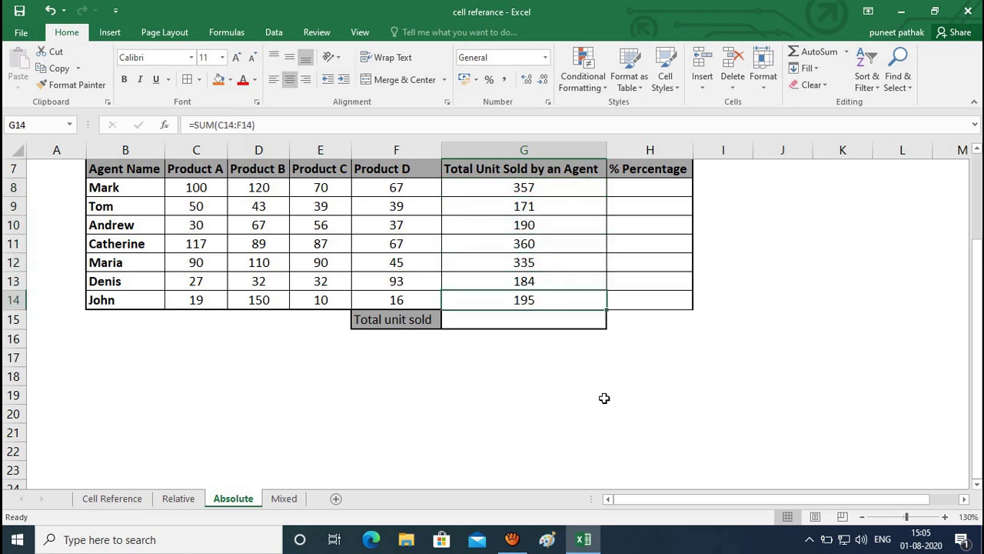
key(Down)
Enter =SUM(G8:G14) in G15 for a grand total of 1792
text(=s)
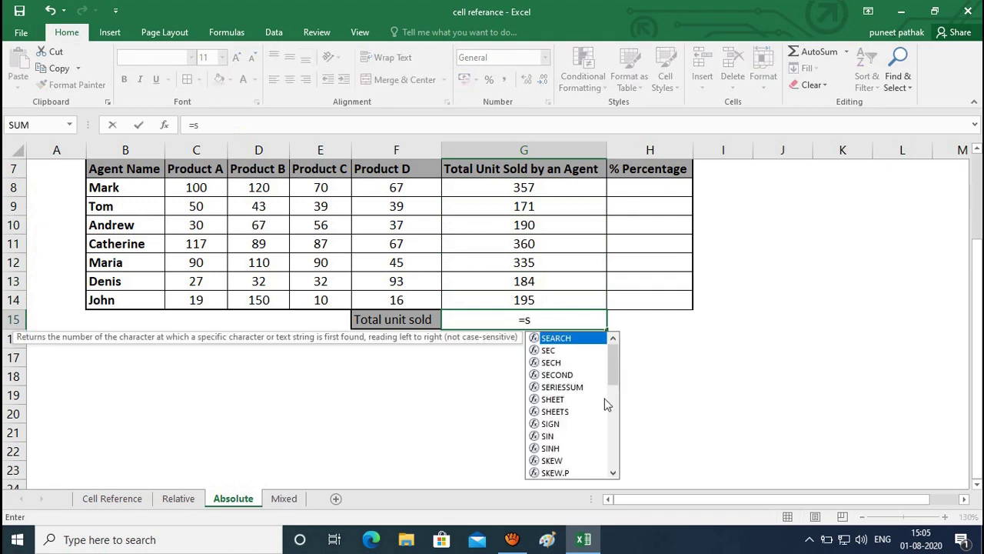
text(um)
key(Tab)
key(Up)
key(shift+Up)
key(shift+Up)
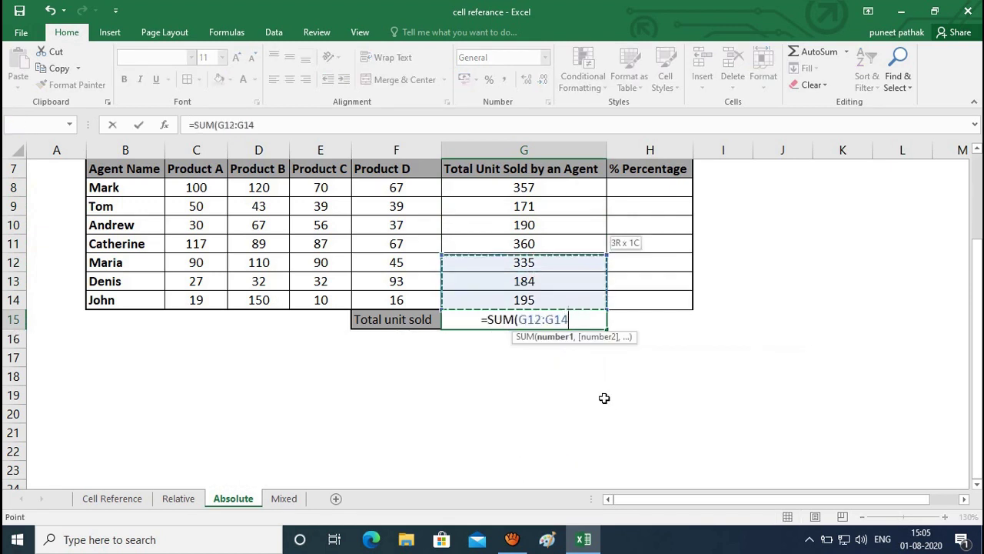
key(shift+Up)
key(shift+Up)
key(shift+Up)
key(shift+Up)
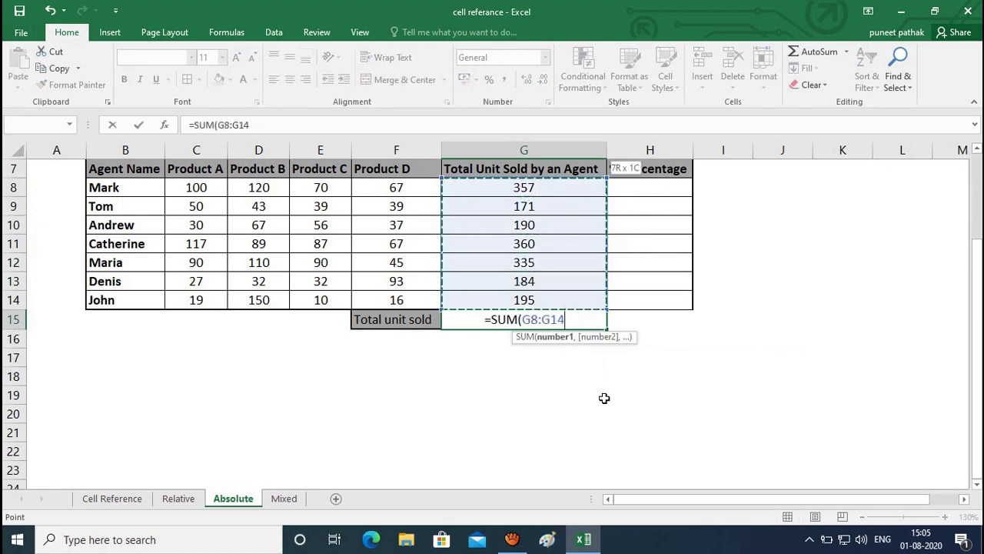
text())
key(ctrl+Return)
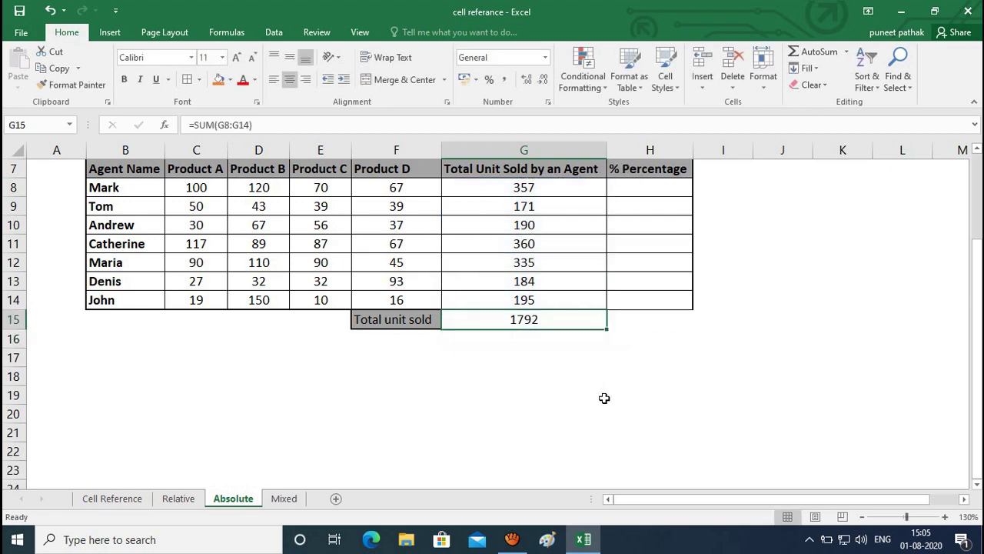
key(Right)
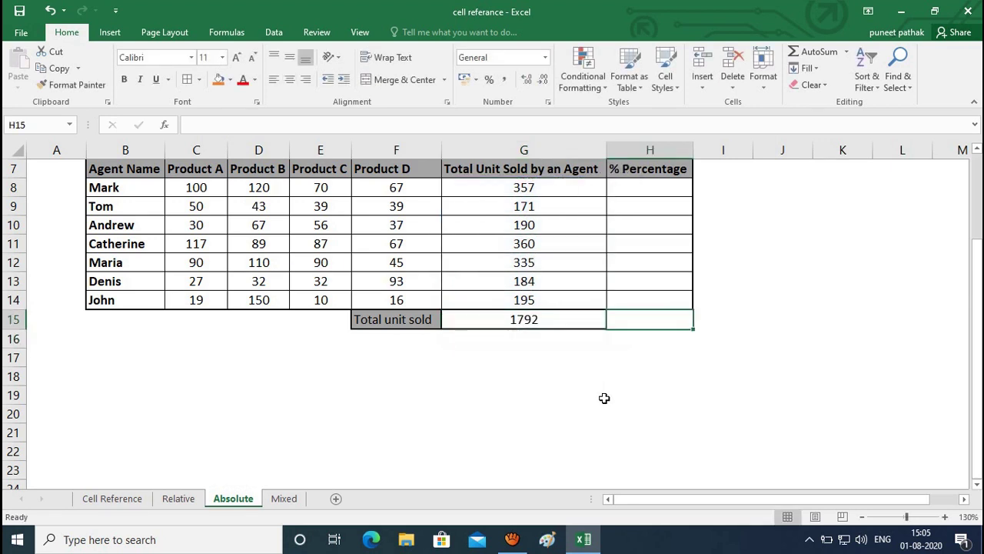
key(Up)
key(Up)
key(Up)
key(Up)
key(Up)
key(Up)
key(Up)
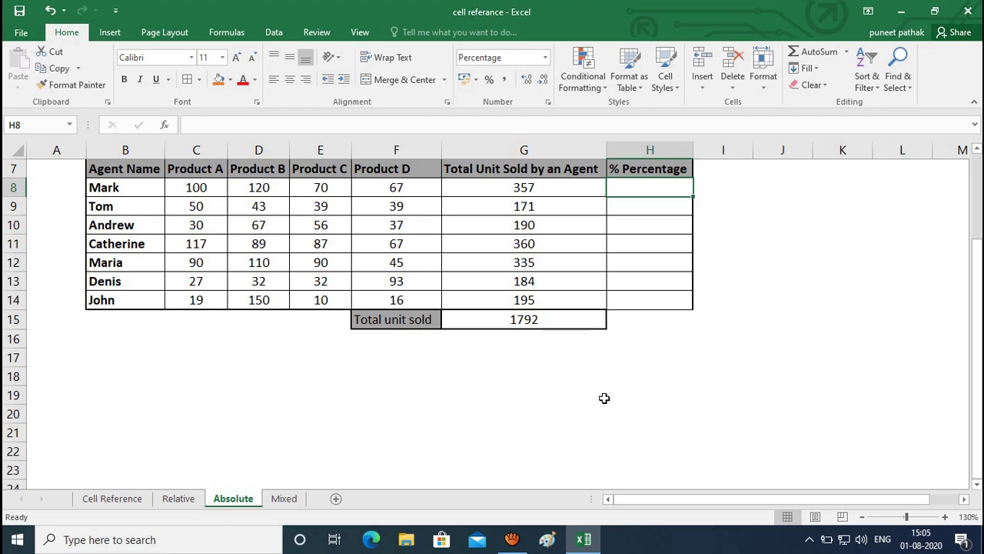
Enter =G8/G15 in H8 to show Mark's share as 20%
key(Up)
key(Up)
key(Up)
key(Up)
key(Down)
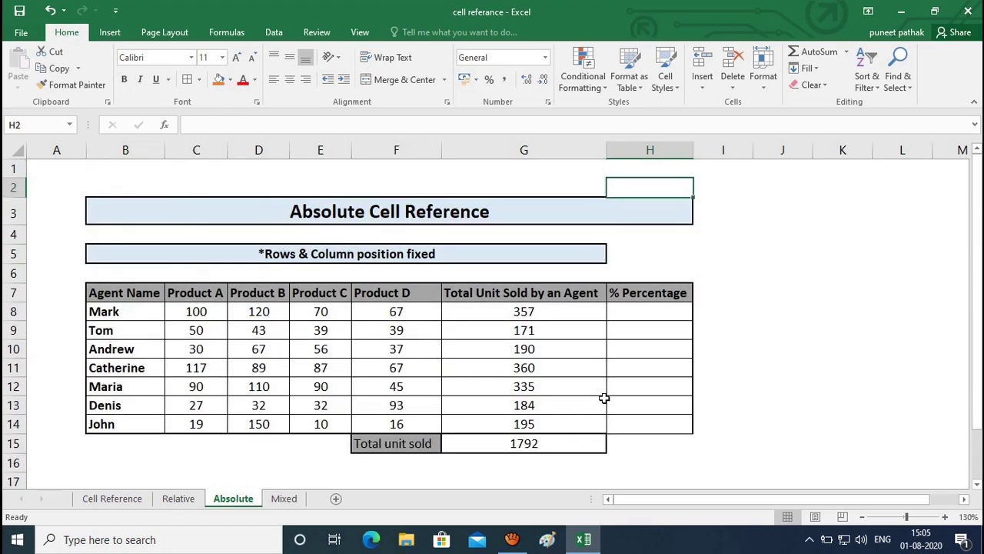
key(Down)
key(Down)
key(Down)
key(Up)
key(Up)
key(Up)
key(Up)
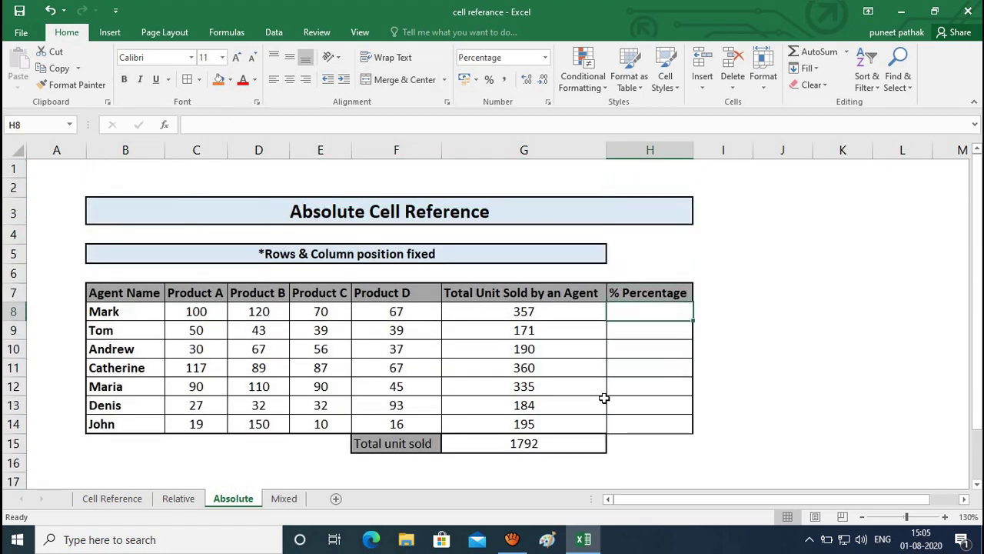
text(=)
key(Left)
key(Left)
key(Right)
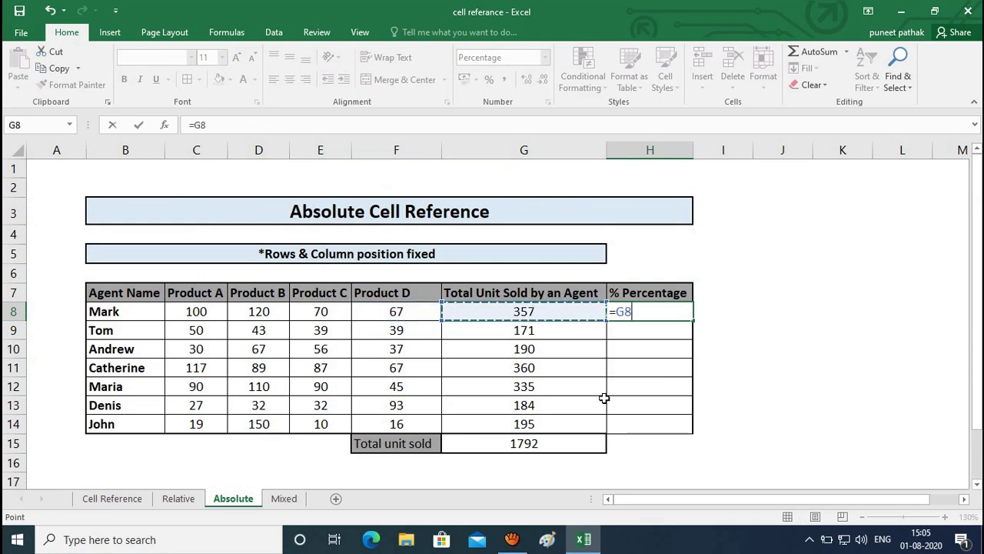
text(/)
click(573, 445)
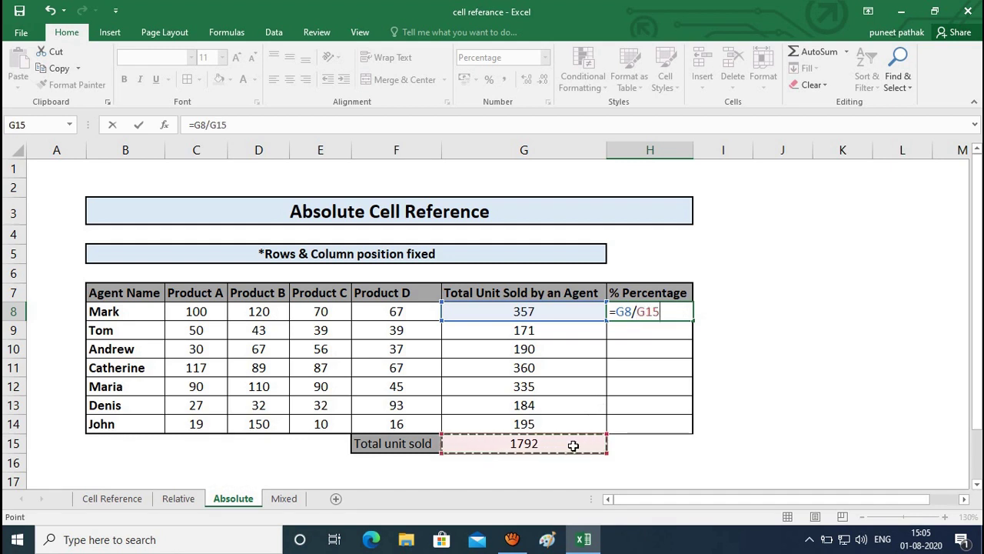
key(ctrl+Return)
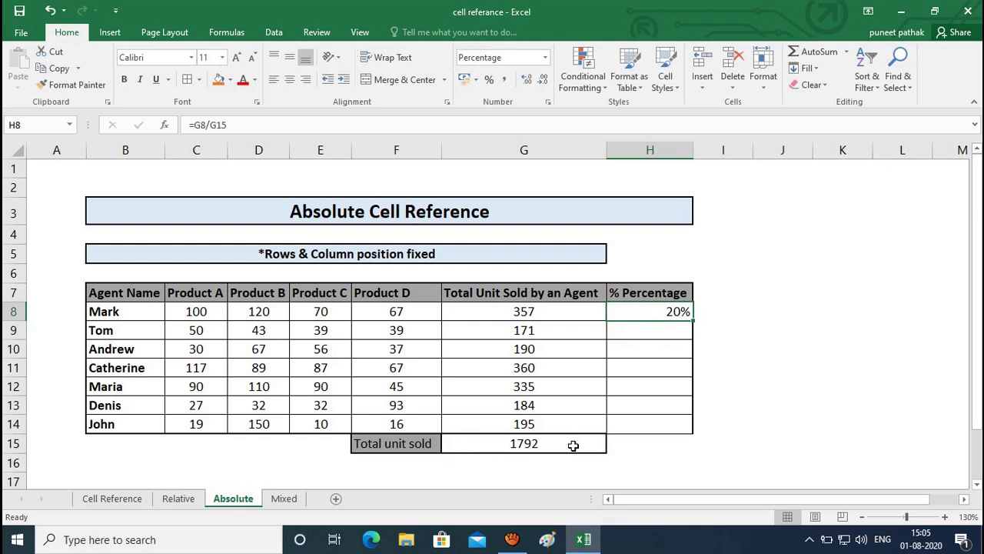
key(shift+Down)
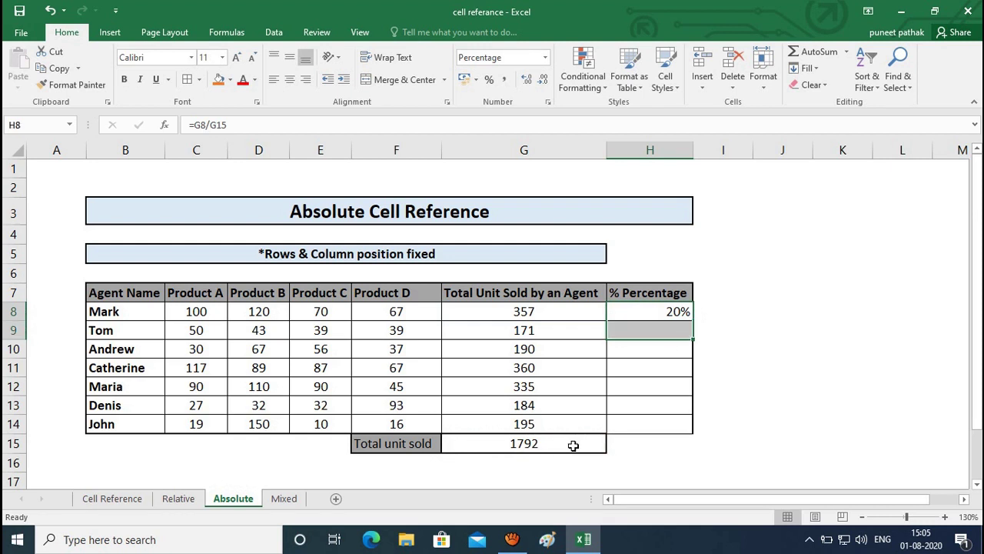
key(ctrl+d)
key(Down)
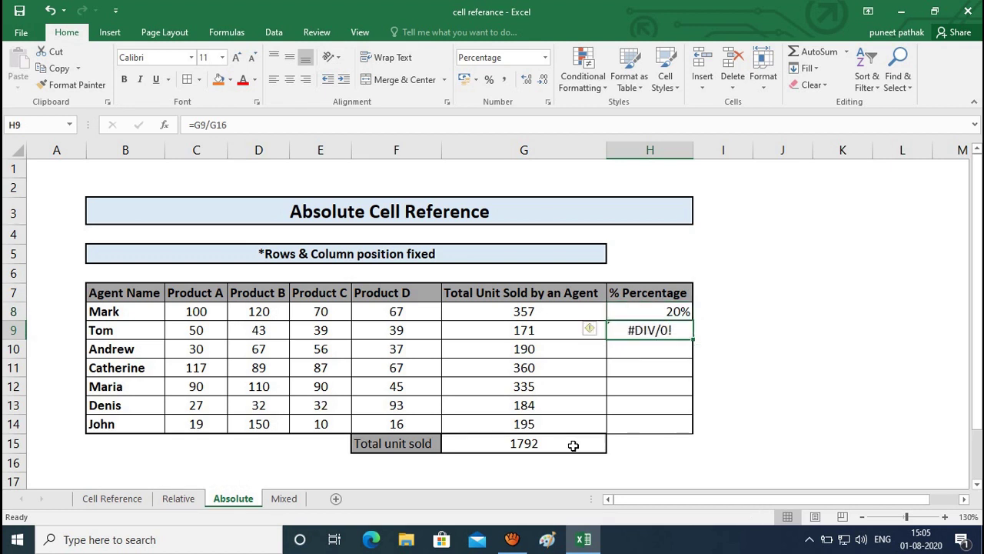
key(F2)
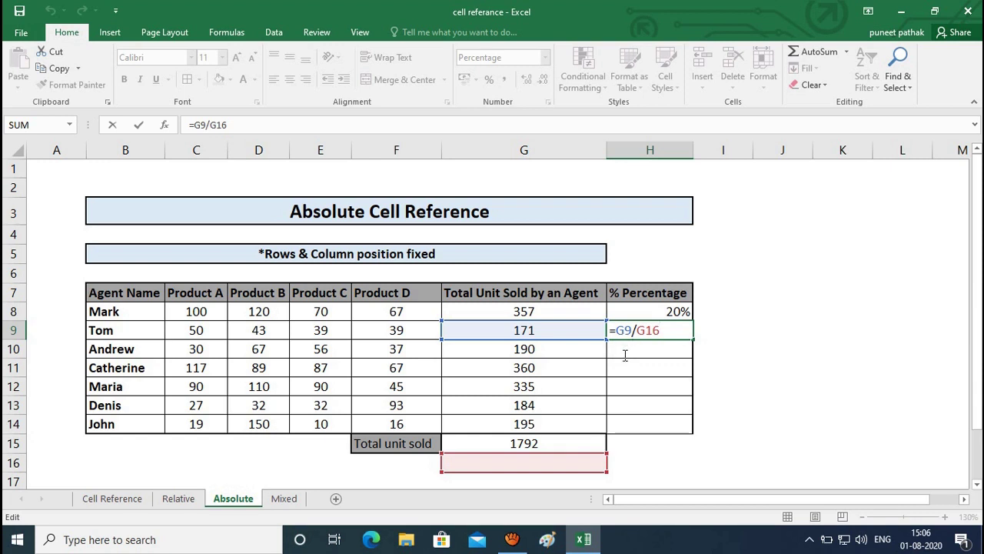
drag(636, 330, 670, 329)
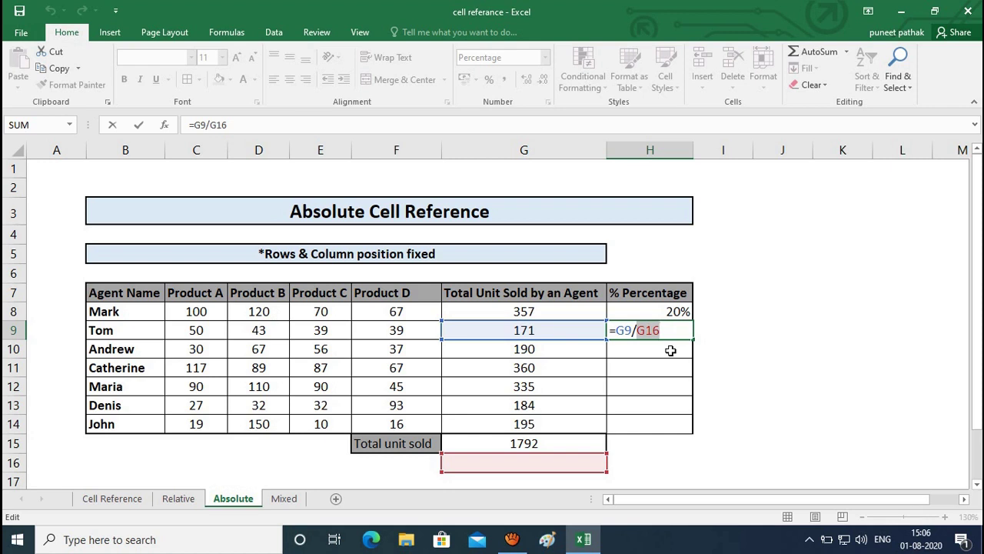
key(Return)
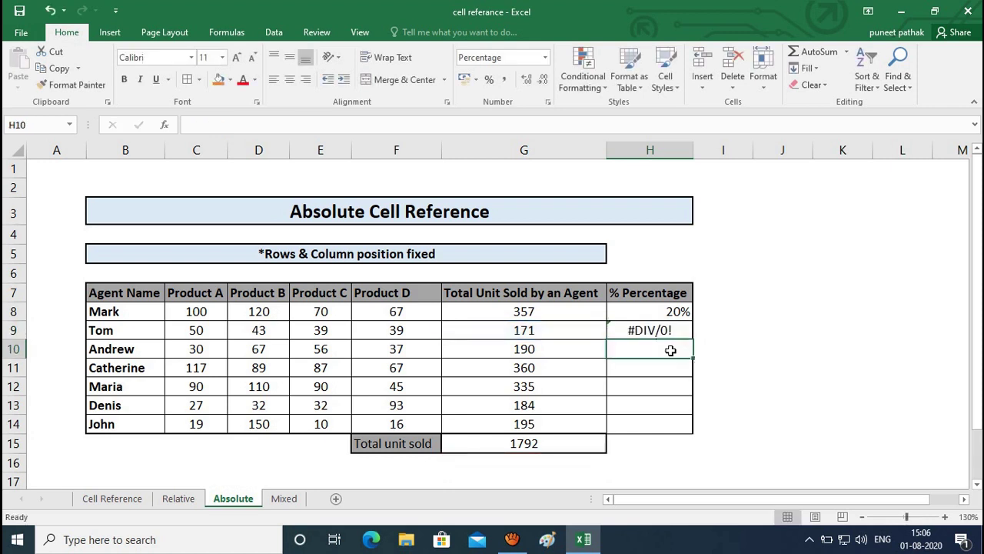
key(Up)
key(Delete)
Change H8's formula to =G8/$G$15, making the total an absolute reference with F4
key(Up)
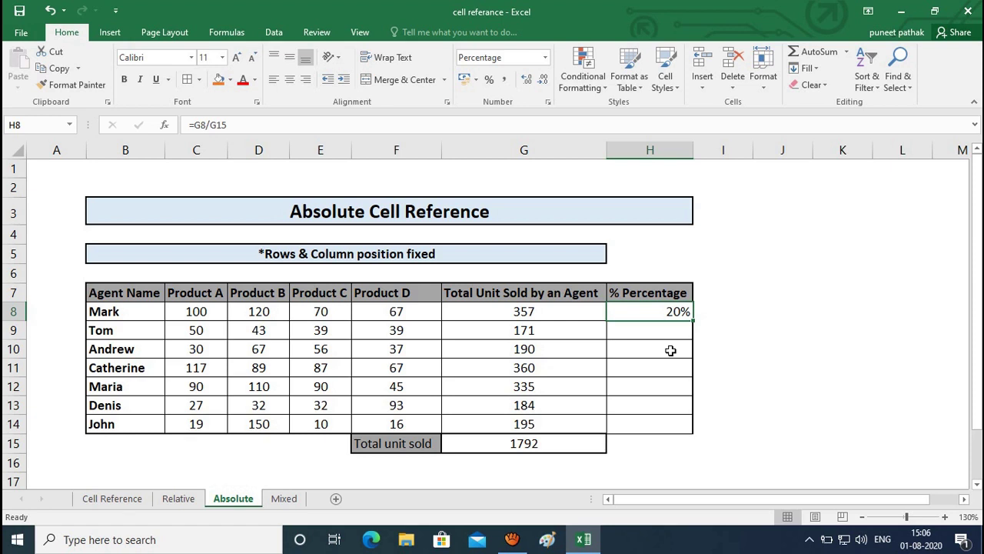
key(F2)
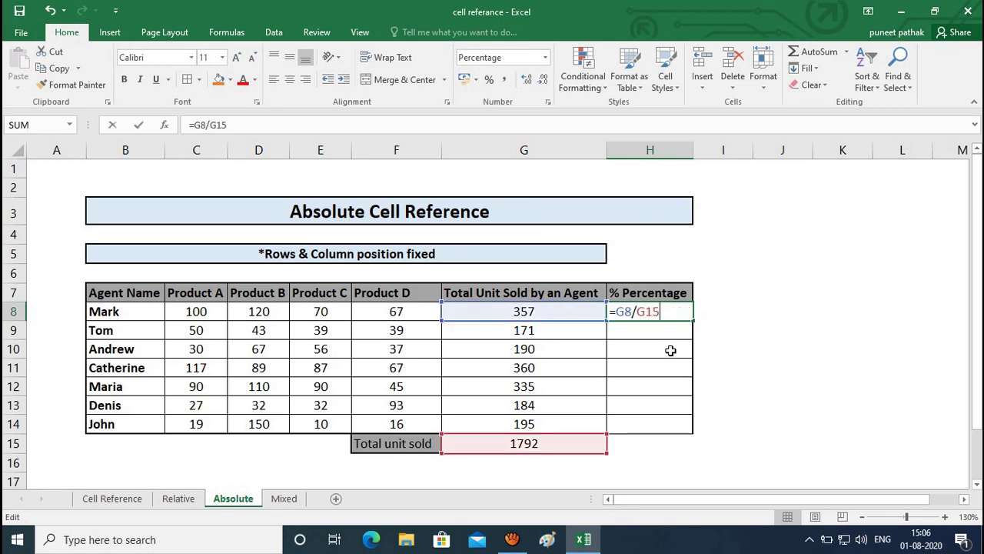
key(shift+Left)
key(shift+Left)
key(shift+Left)
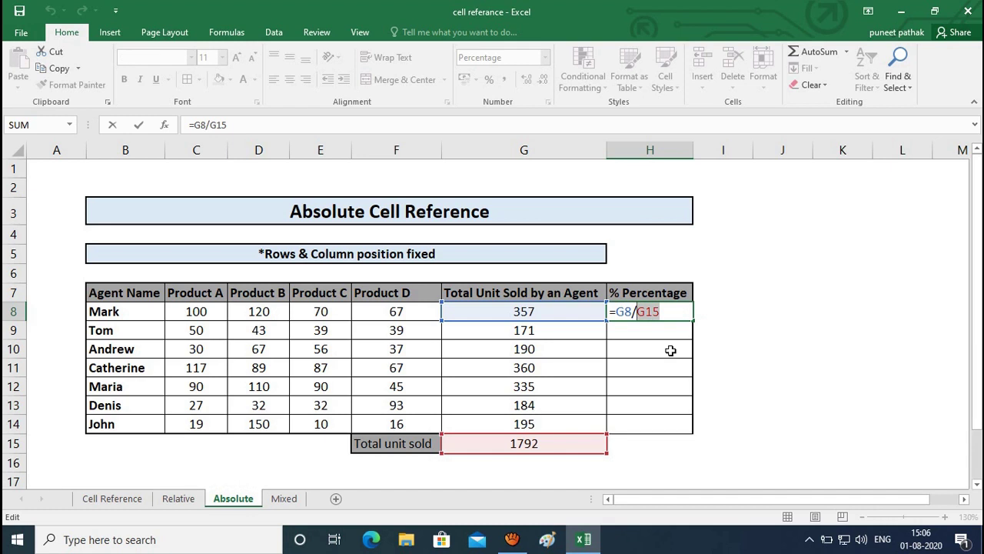
key(F4)
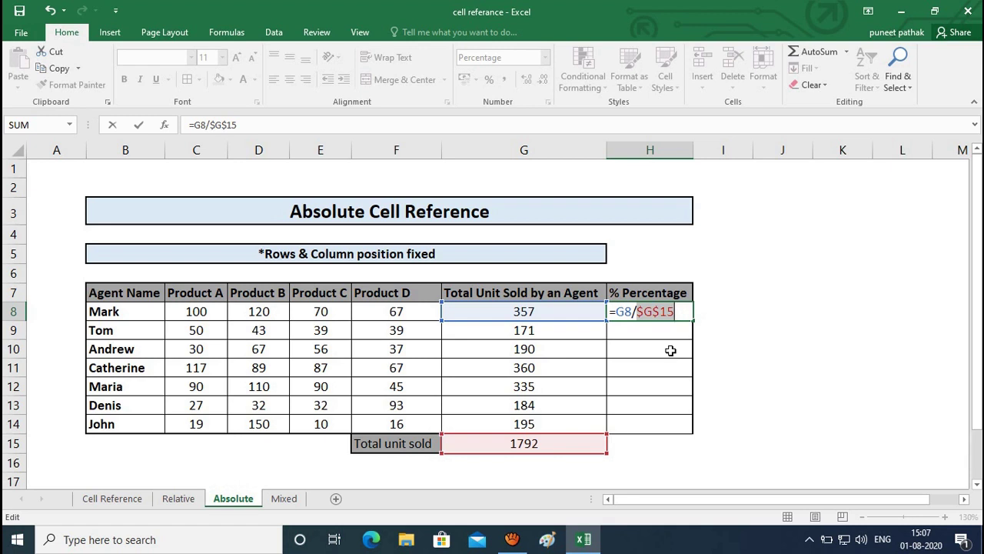
click(655, 311)
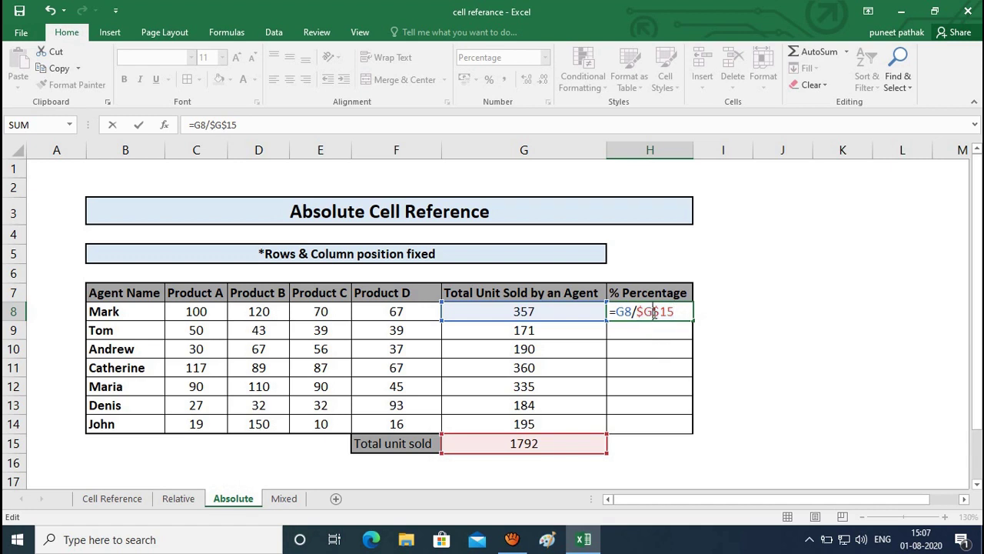
mouse_move(653, 312)
mouse_down()
mouse_move(638, 312)
mouse_move(678, 312)
mouse_up()
Commit =G8/$G$15 in H8 and fill it down through H14
key(Return)
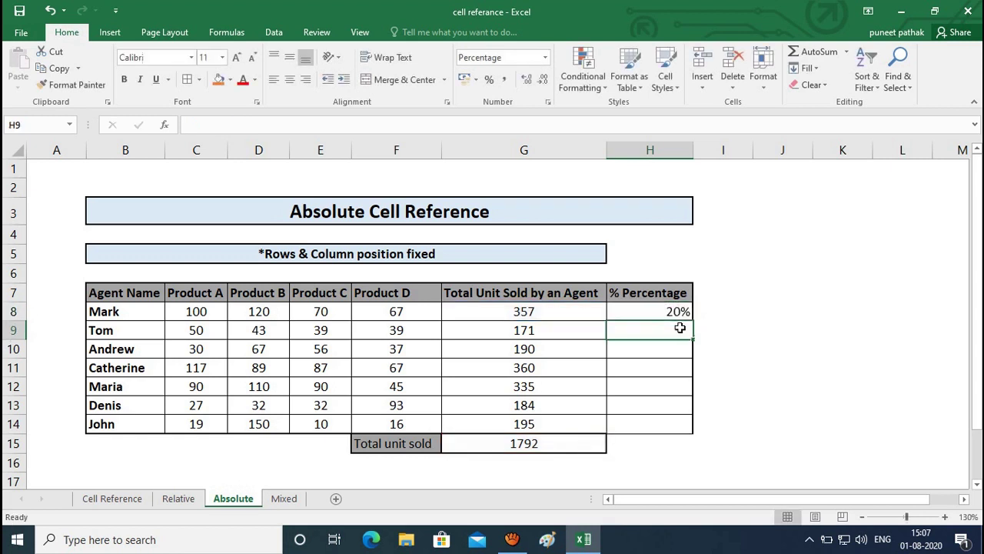
key(Up)
key(shift+Down)
key(shift+Down)
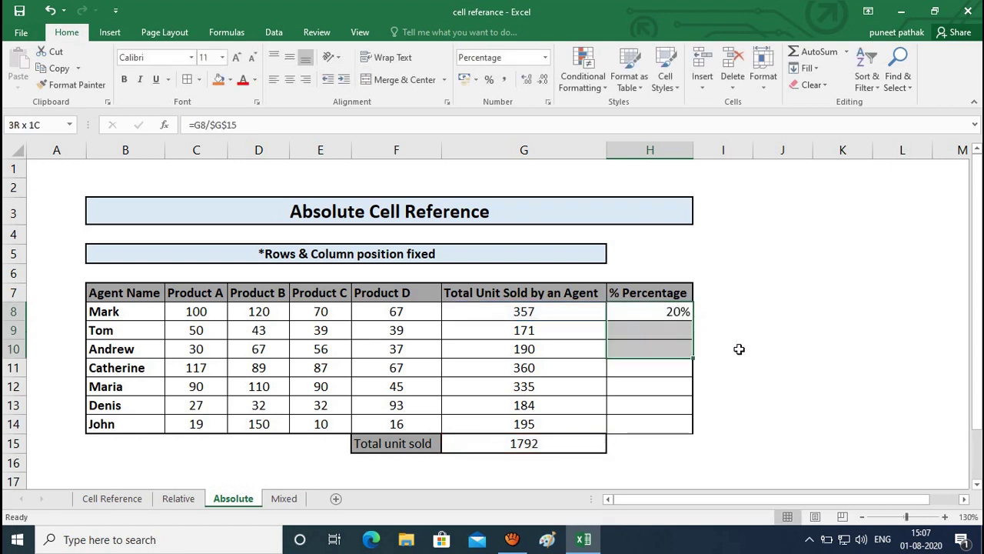
key(shift+Down)
key(shift+Down)
key(shift+Down)
key(shift+Down)
key(ctrl+d)
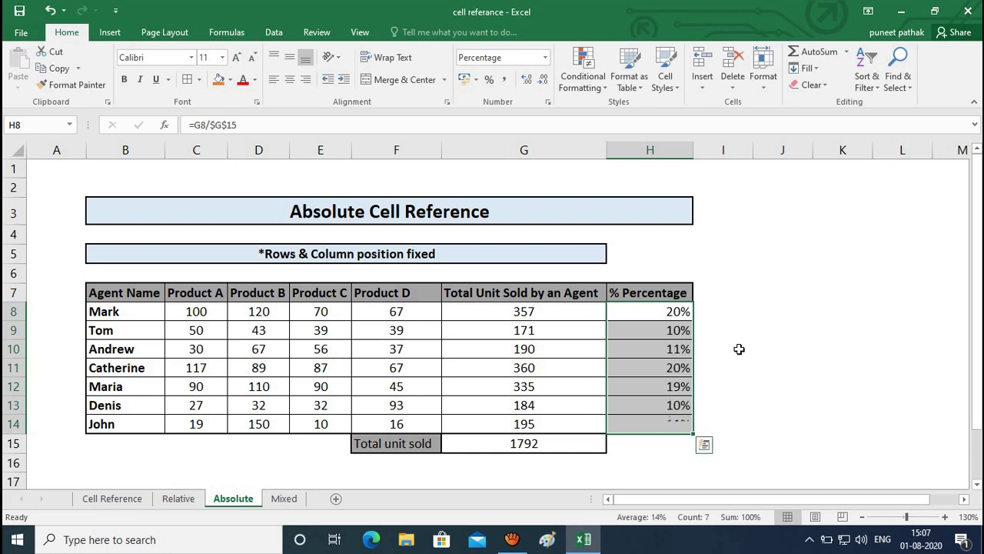
key(Down)
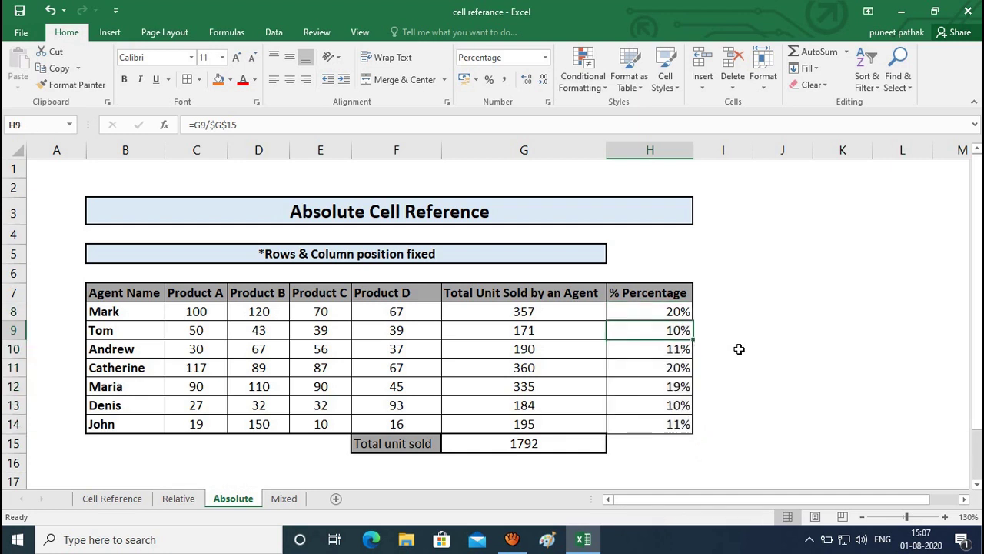
Verify H9 keeps G9 relative and $G$15 fixed, then confirm H10's percentage formula
key(F2)
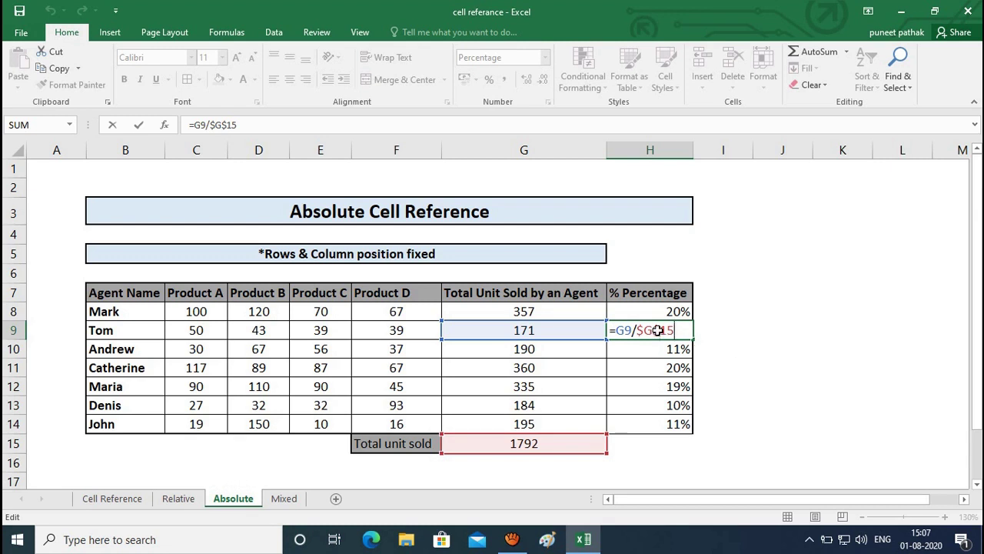
drag(632, 330, 617, 329)
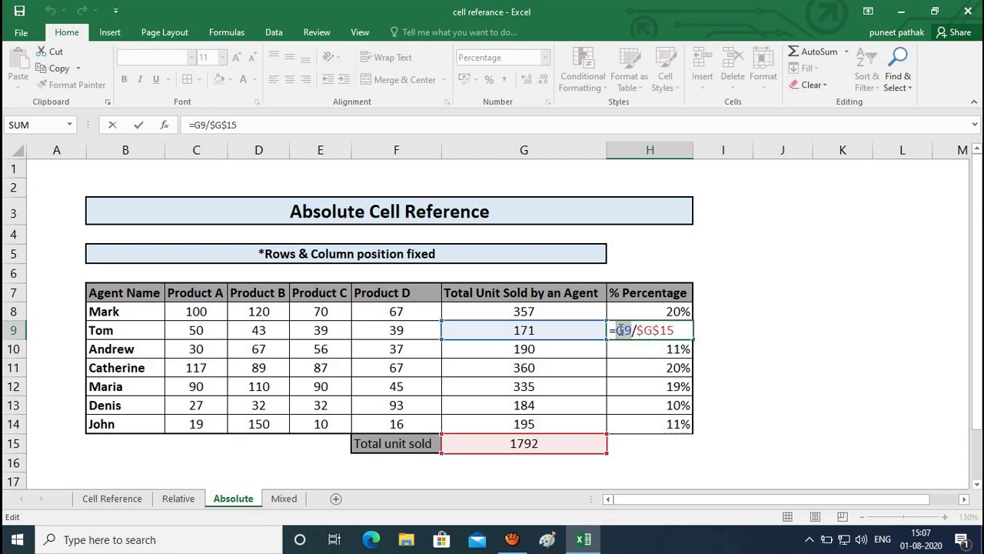
click(620, 330)
key(Right)
key(Right)
key(shift+Right)
key(shift+Right)
key(shift+Right)
key(shift+Right)
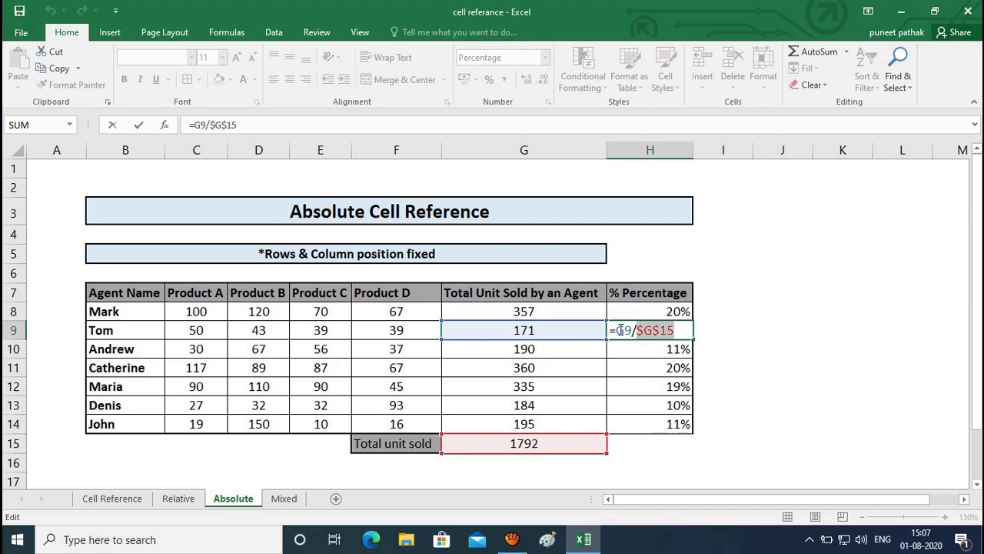
key(Return)
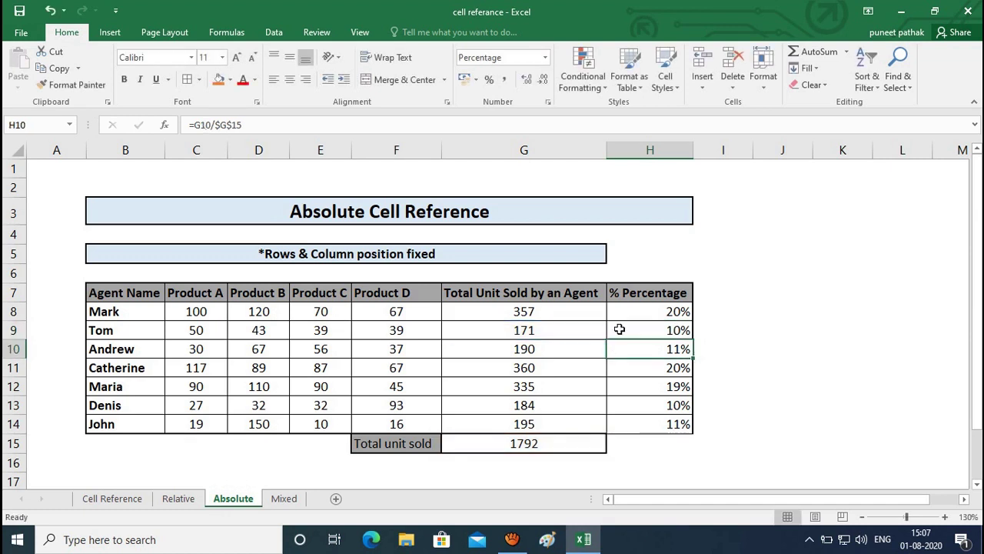
key(F2)
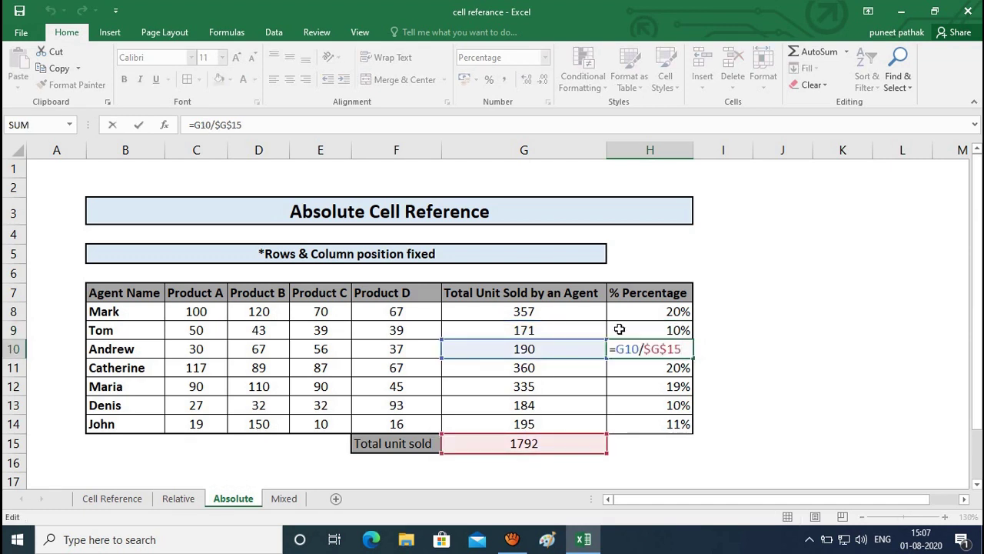
key(Return)
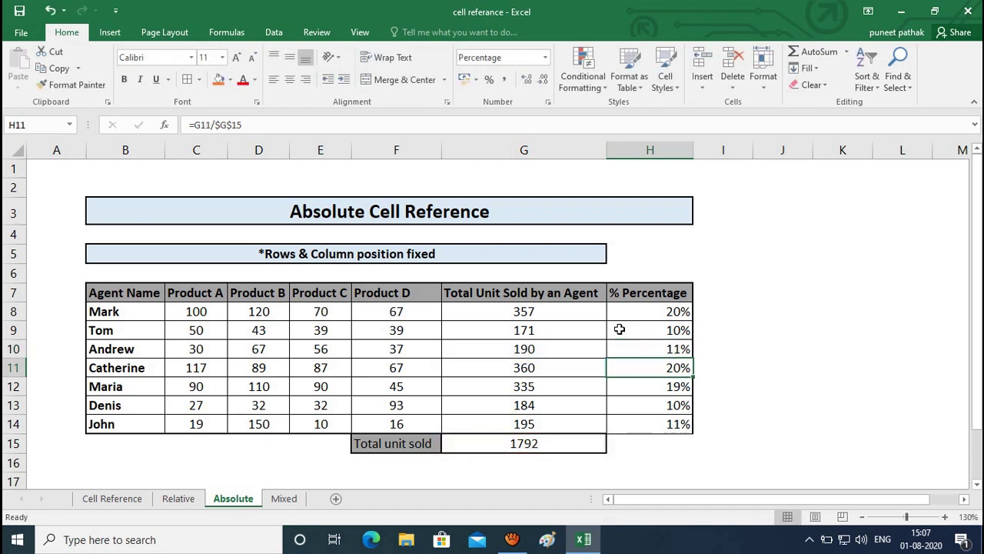
key(Down)
key(Down)
key(Down)
key(Down)
key(Left)
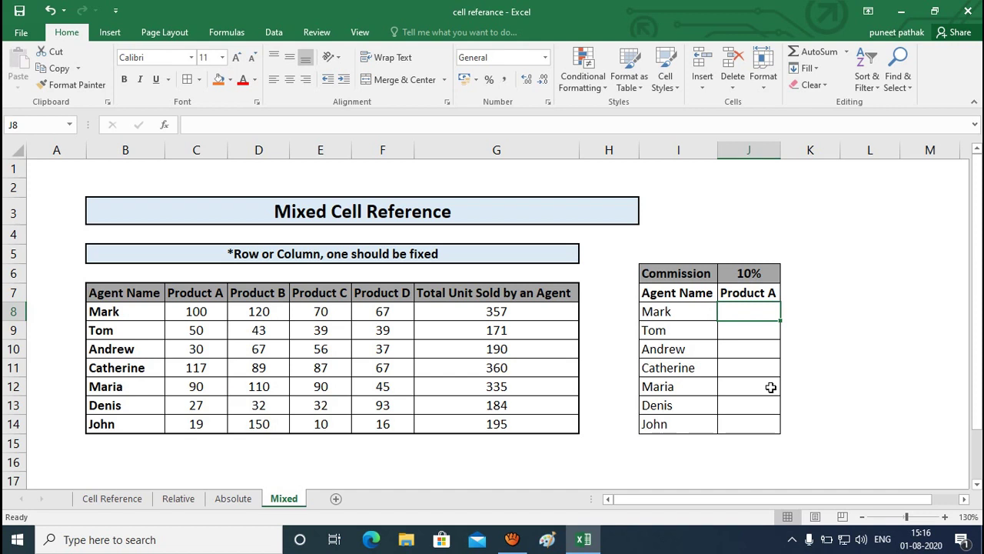
Enter =C8*J6 in J8 for Mark's Product A commission of 10
text(=)
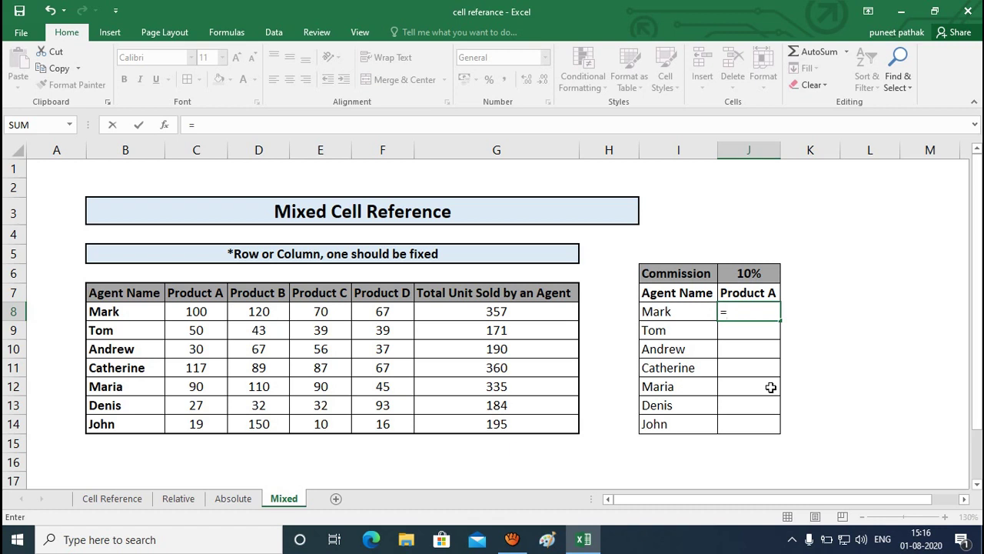
key(Left)
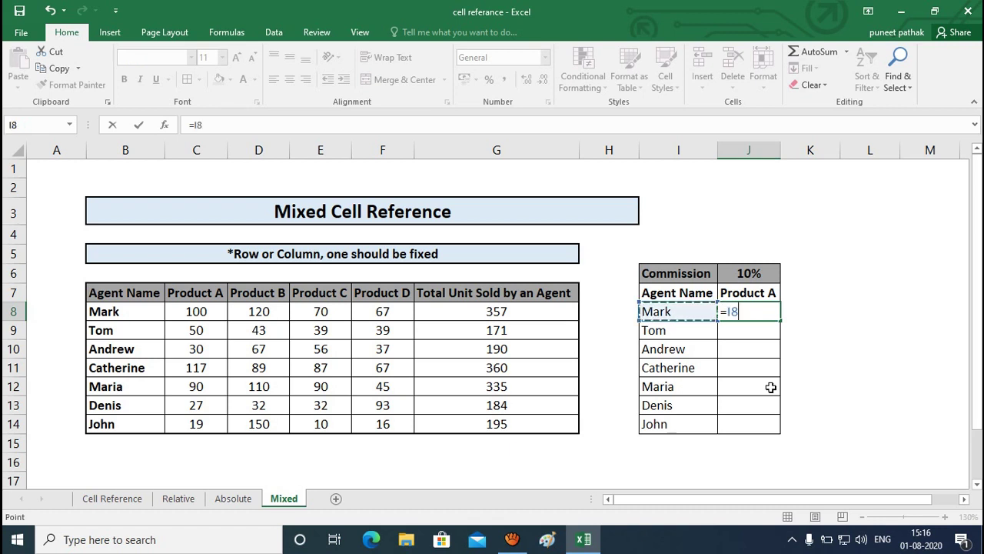
key(Left)
key(Left)
key(Left)
key(Left)
key(Left)
key(Left)
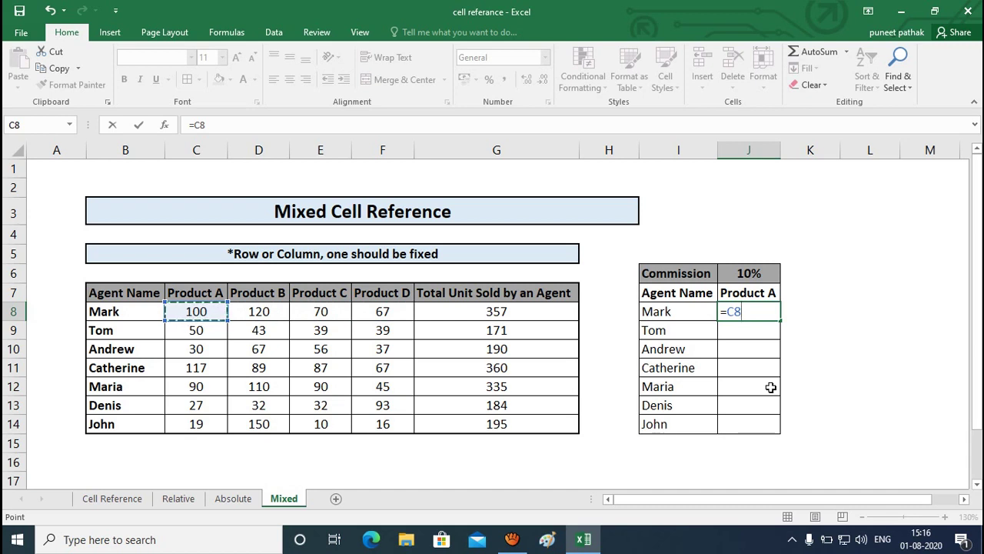
text(*)
key(Up)
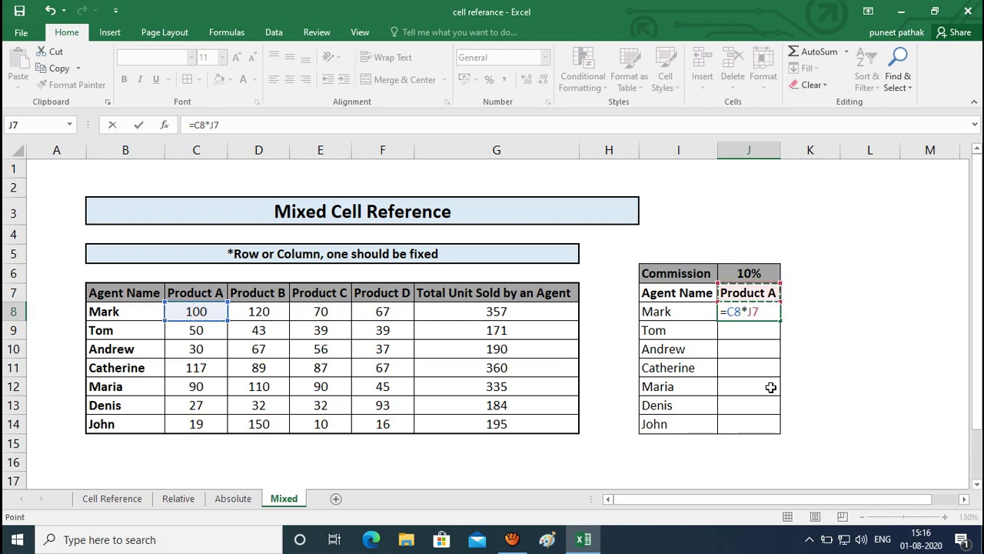
key(Up)
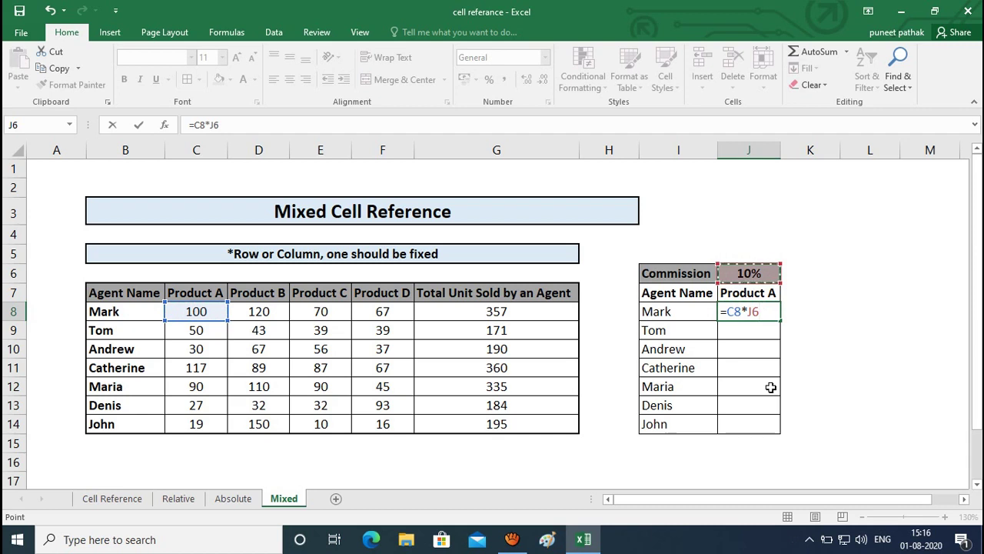
key(Return)
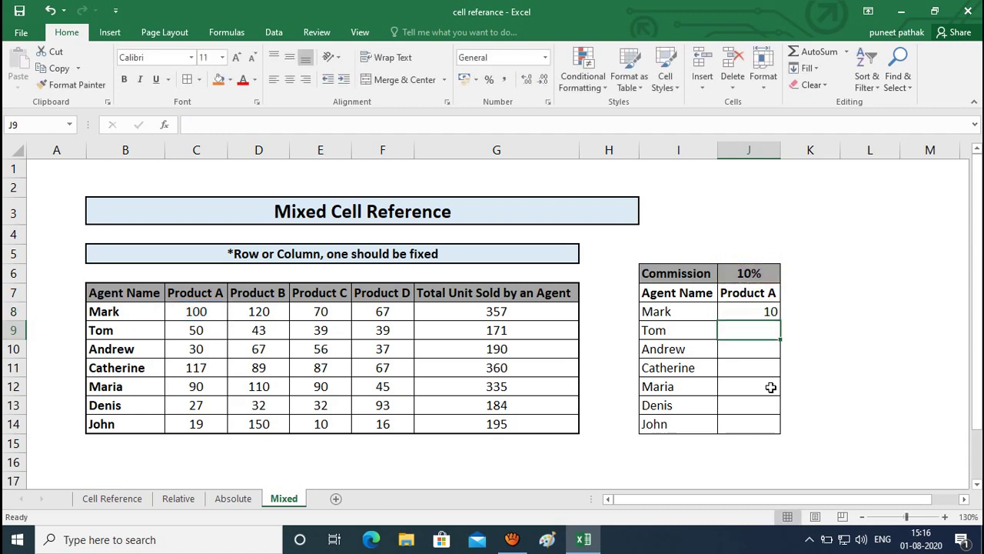
key(Up)
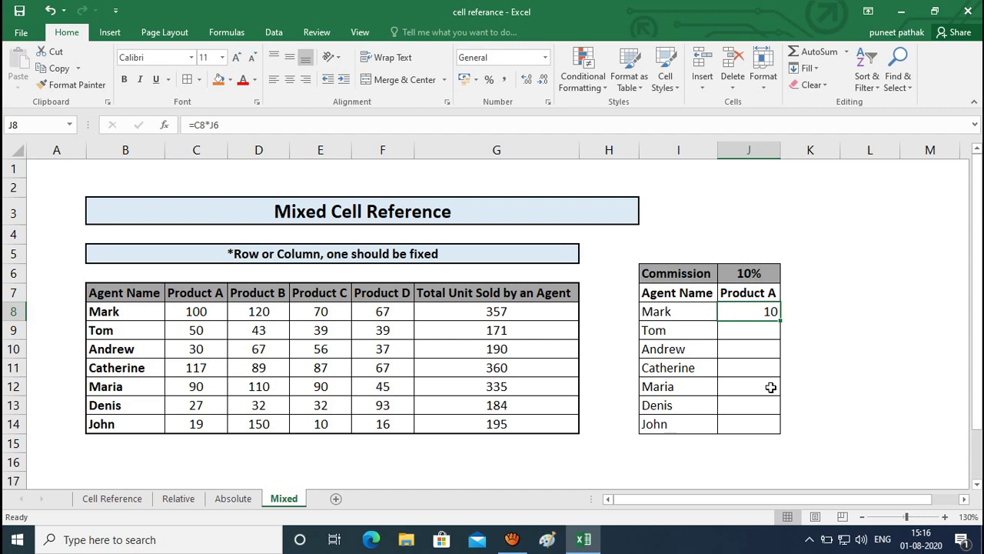
key(shift+Down)
Copy the commission into J9, see it shift to =C9*J7 giving #VALUE!, and clear J9
key(ctrl+d)
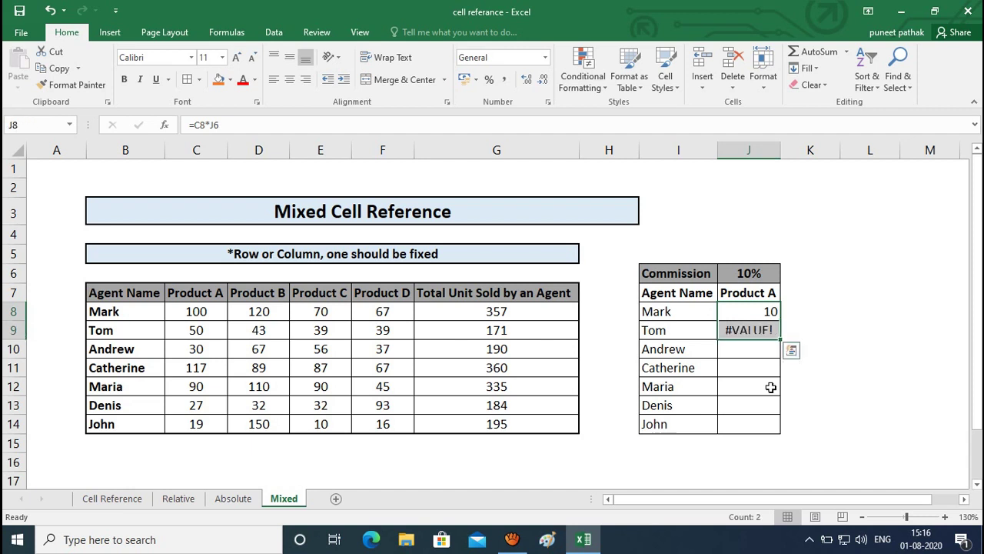
key(Down)
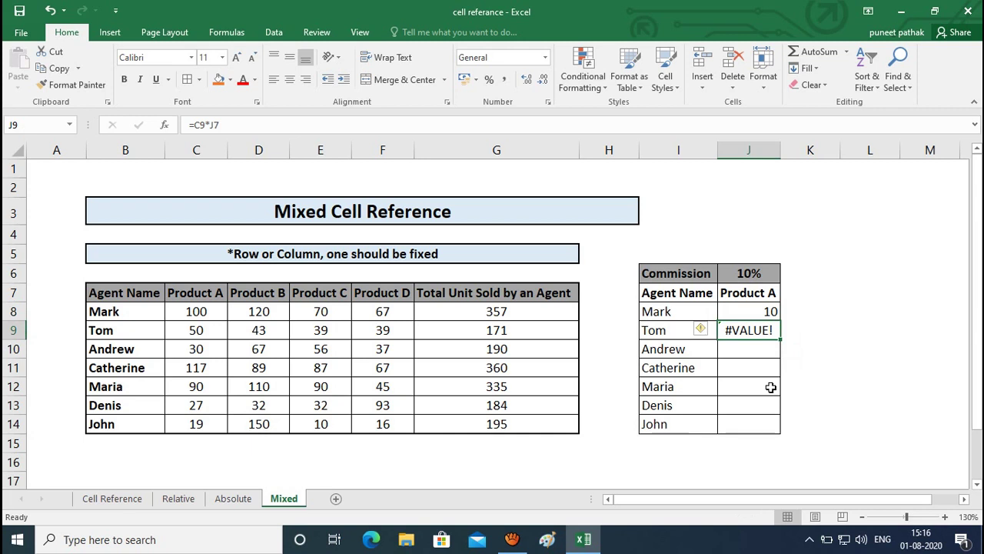
key(F2)
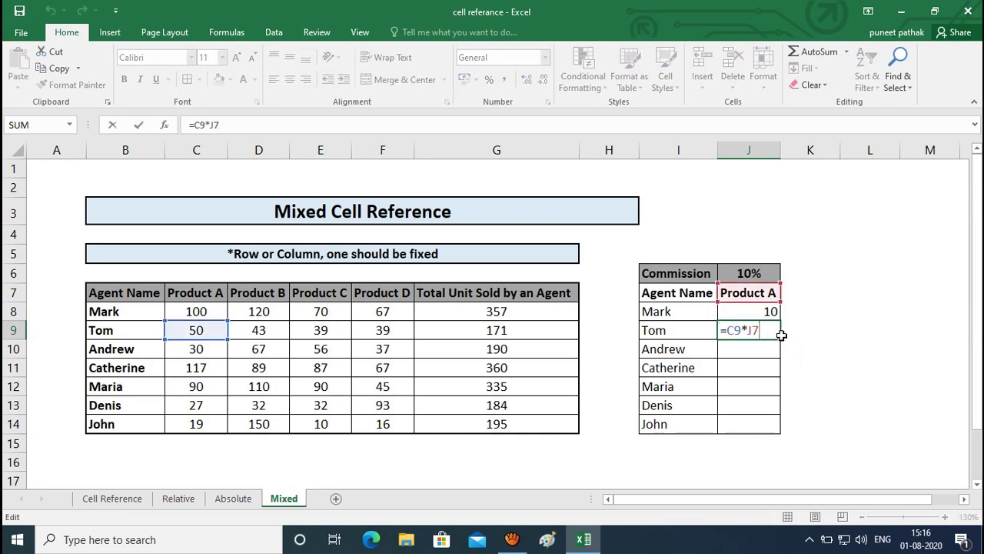
drag(742, 330, 729, 330)
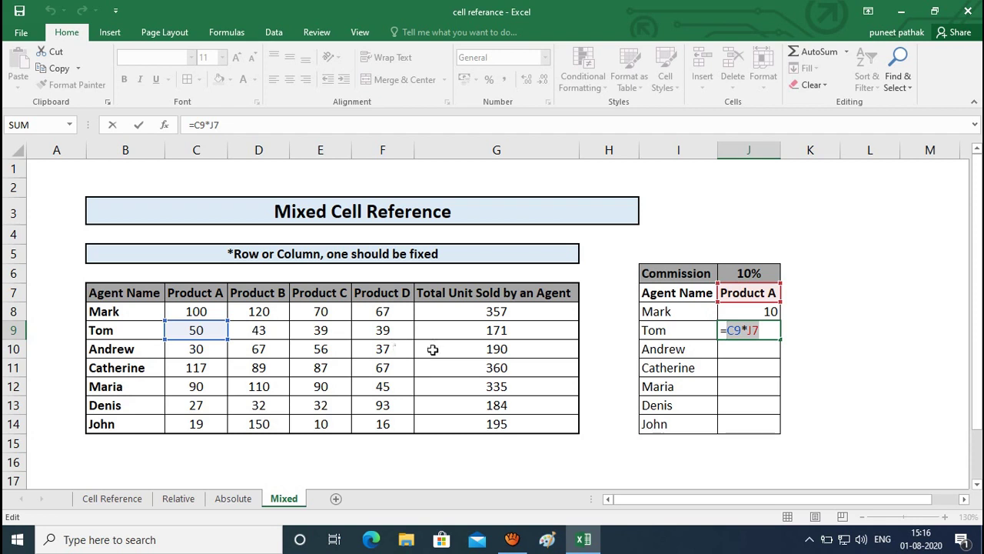
drag(761, 331, 748, 331)
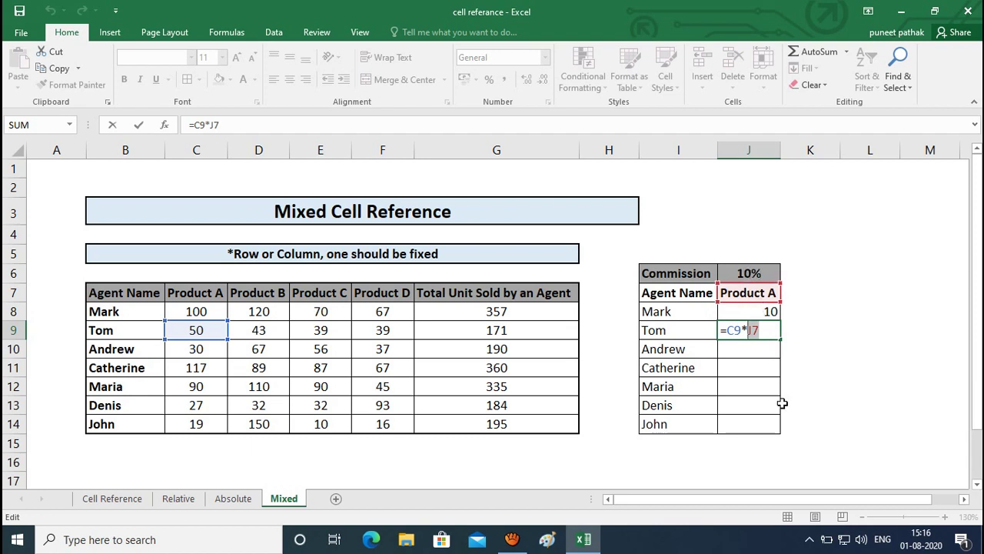
key(Return)
key(Up)
key(Delete)
key(Up)
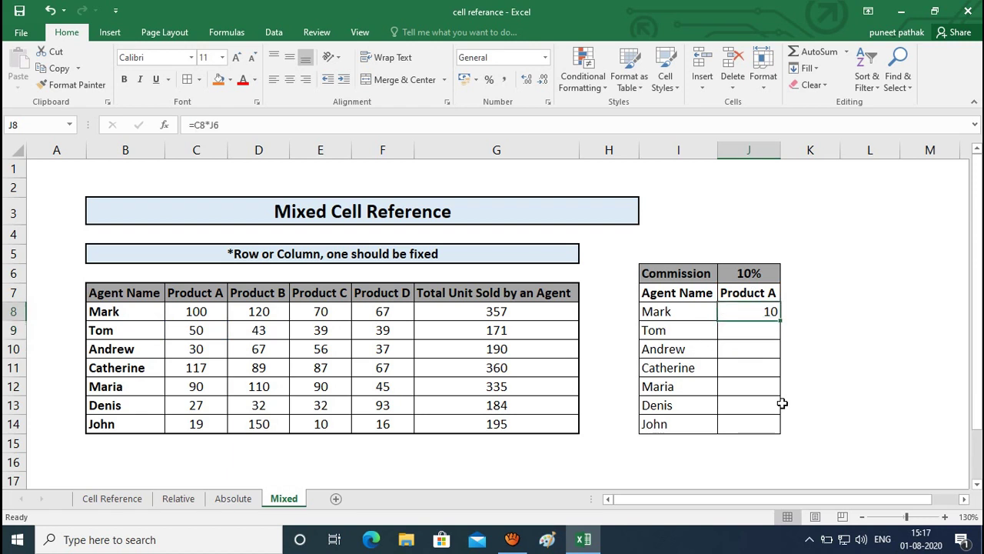
Select column J and row 6 to locate the 10% commission rate in J6
key(Up)
key(Up)
key(ctrl+space)
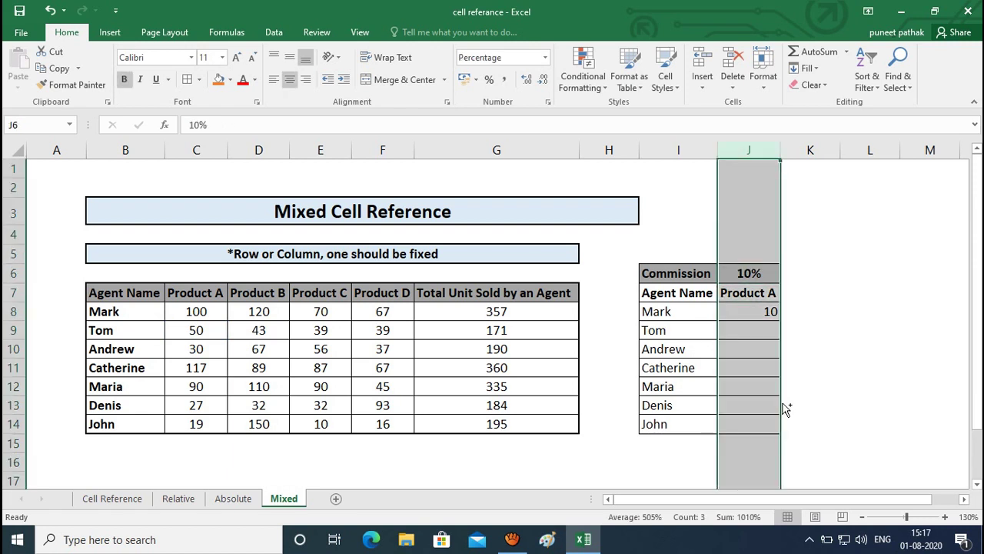
key(Down)
key(Up)
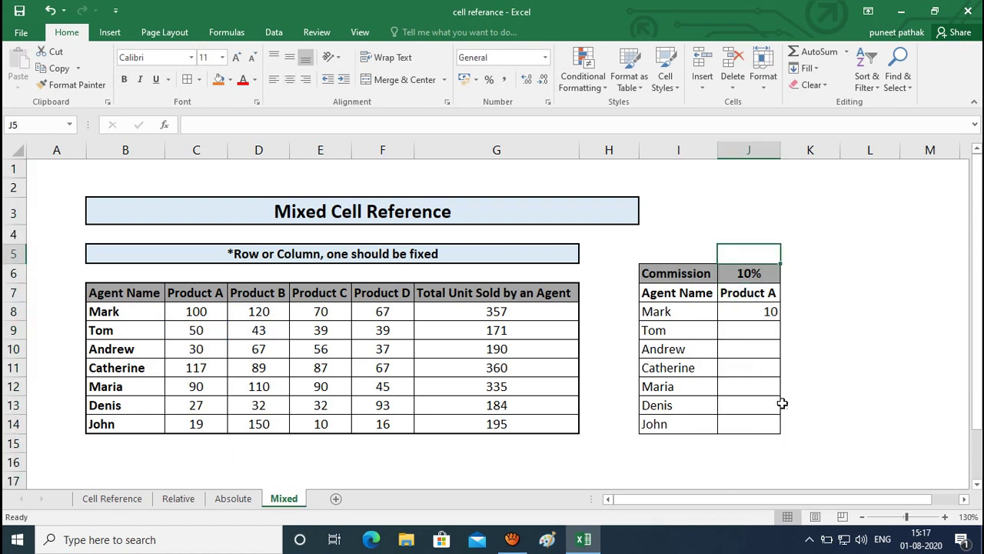
key(ctrl+space)
key(Down)
key(Up)
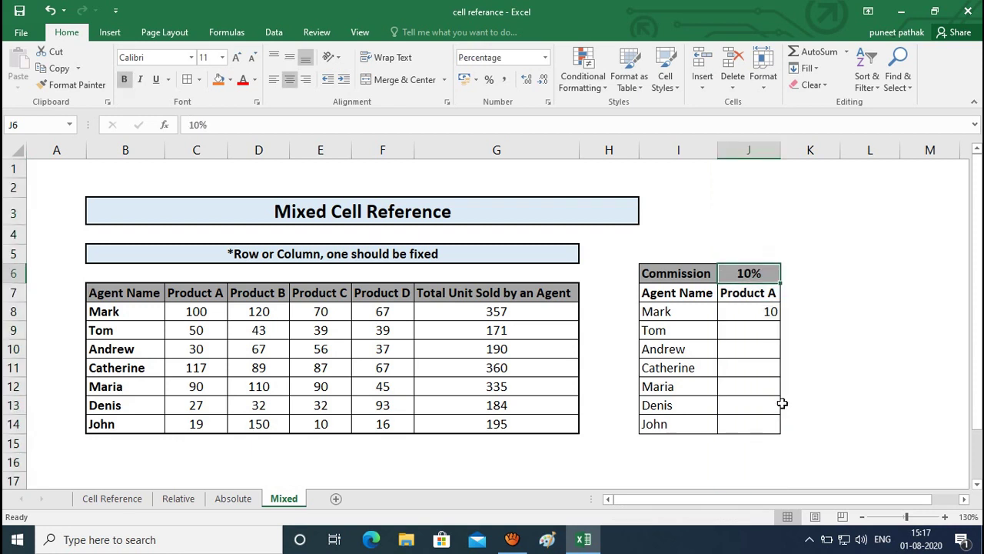
key(shift+space)
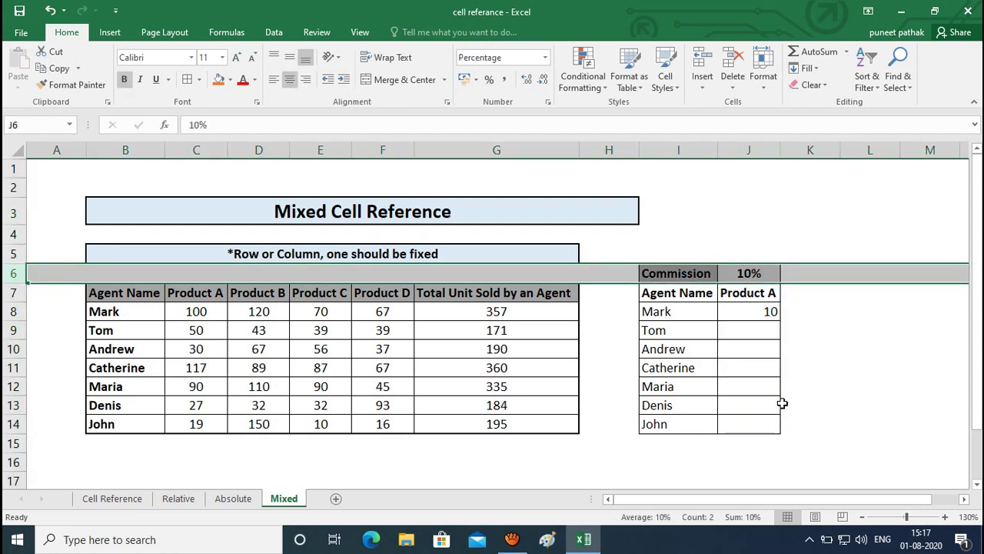
key(Down)
key(Down)
key(Down)
key(Down)
key(Down)
key(Up)
key(Up)
key(Up)
key(Up)
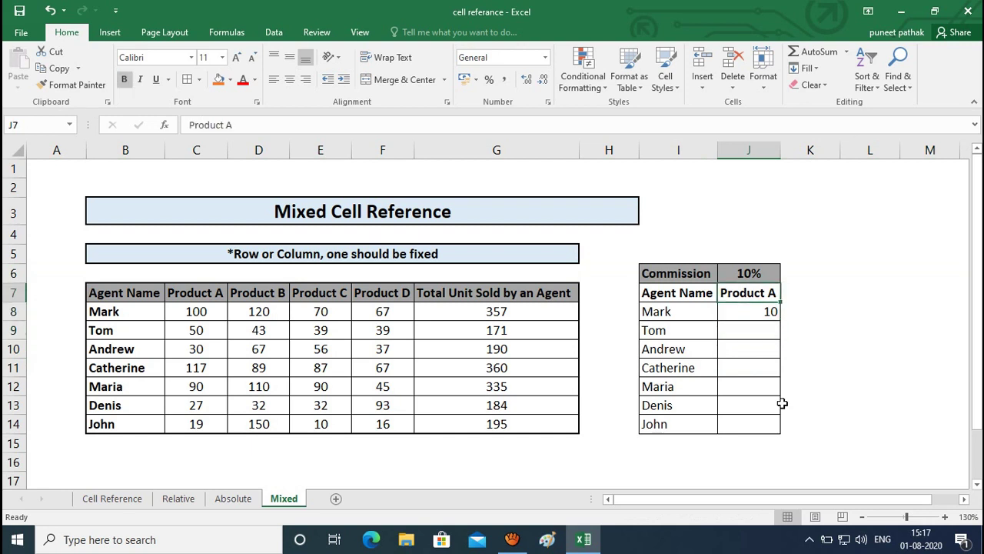
key(Up)
key(Down)
key(Down)
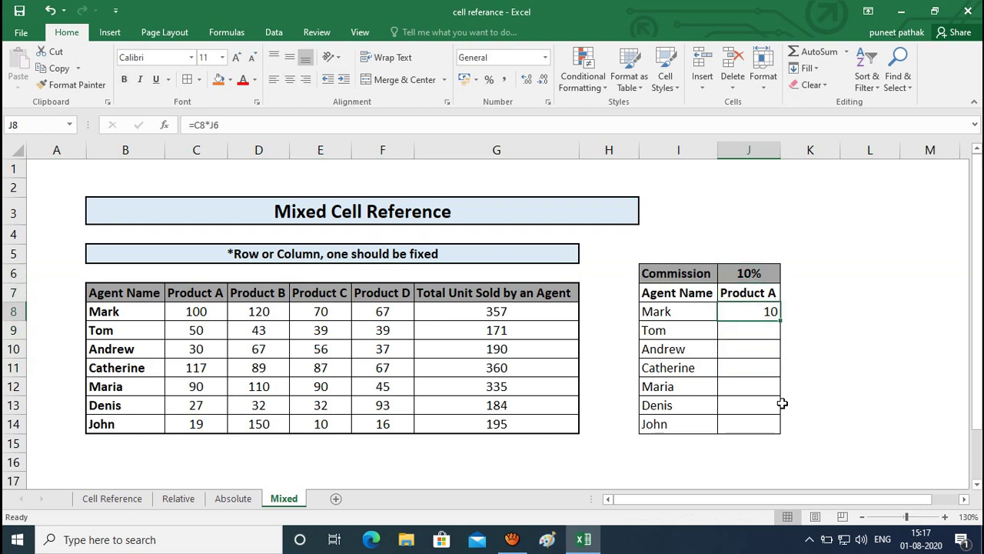
Change J8's formula to =C8*J$6 so only the rate's row is locked
key(F2)
key(Left)
key(Left)
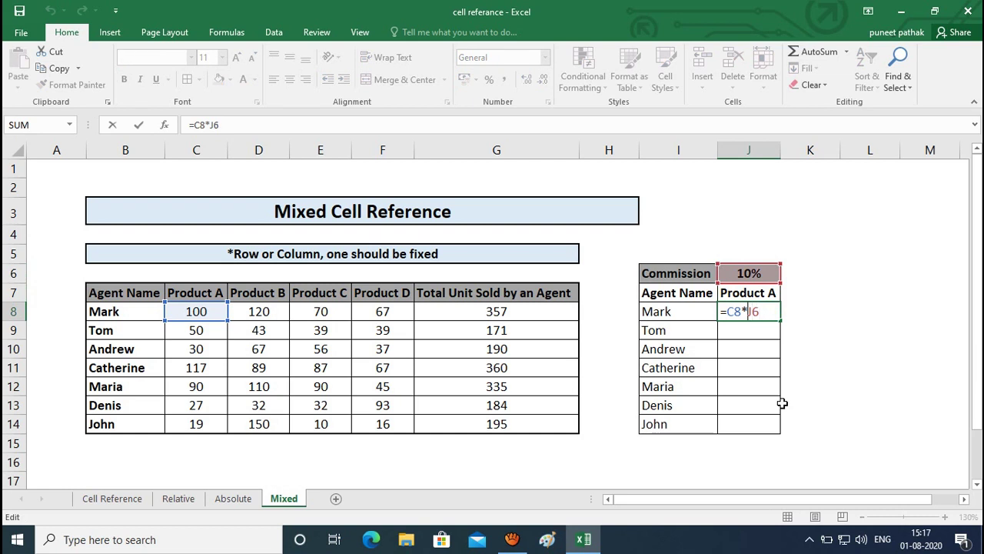
key(shift+Right)
key(shift+Right)
key(F4)
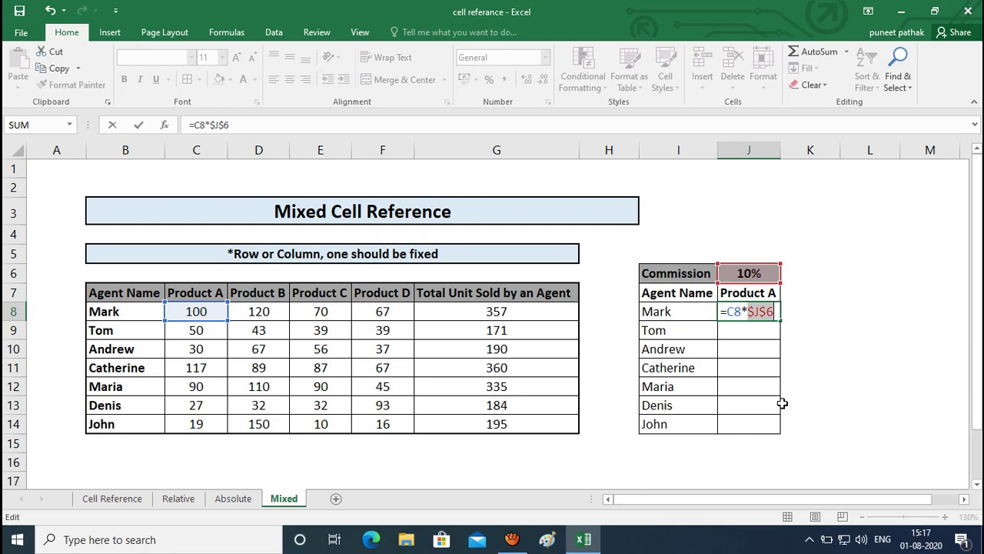
key(F4)
key(Return)
key(Up)
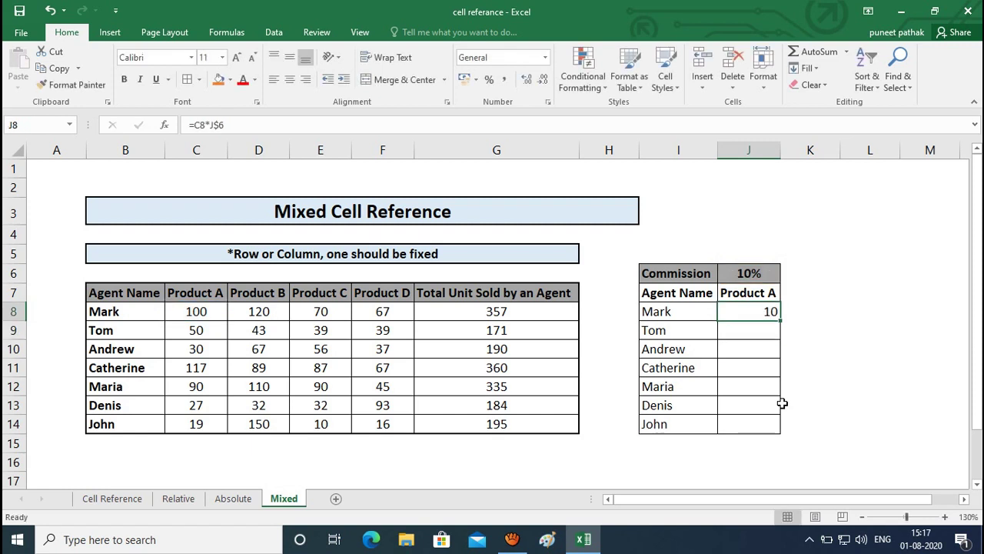
key(shift+Down)
key(shift+Down)
key(shift+Down)
key(shift+Down)
key(shift+Down)
key(shift+Down)
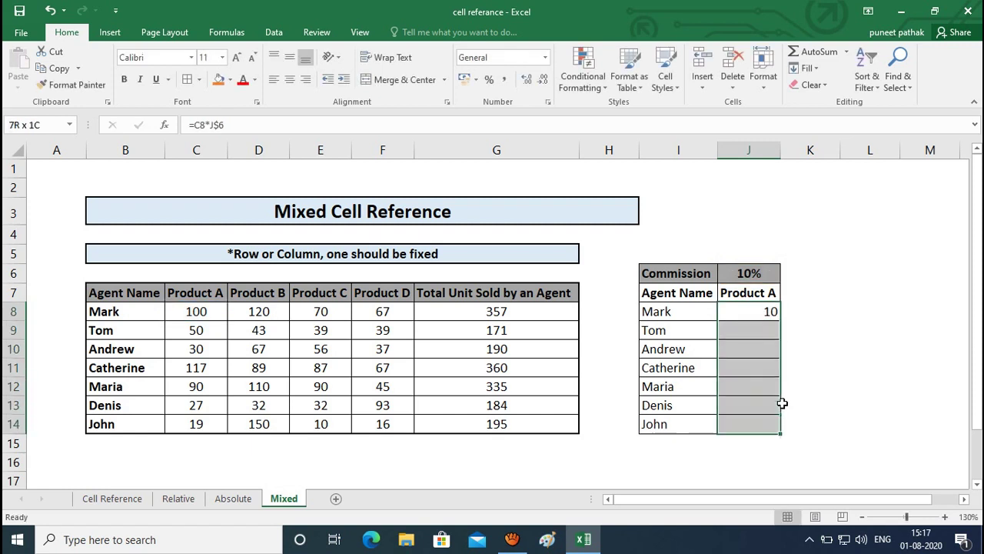
Fill the commission formula down to J14, then confirm J9 holds =C9*J$6, giving 5
key(ctrl+d)
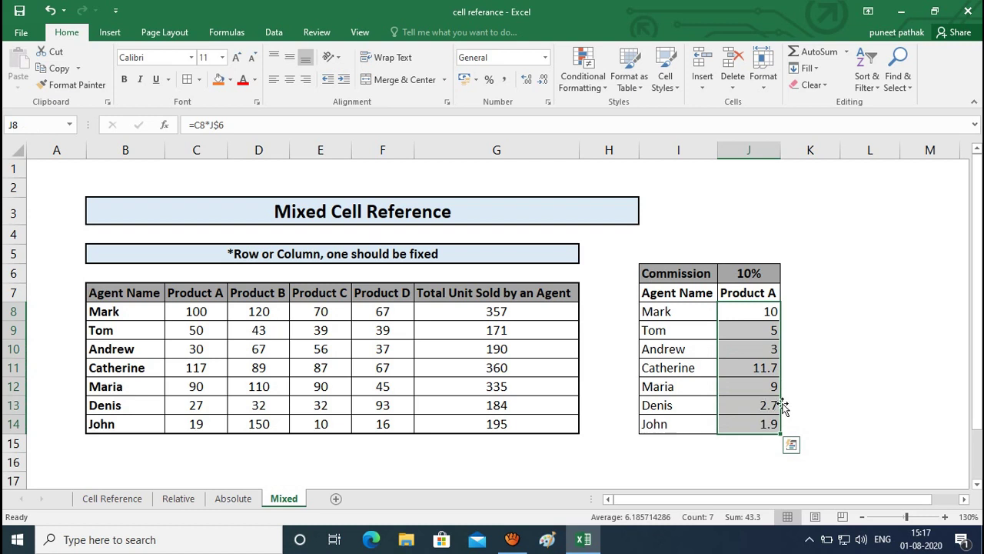
key(Down)
key(F2)
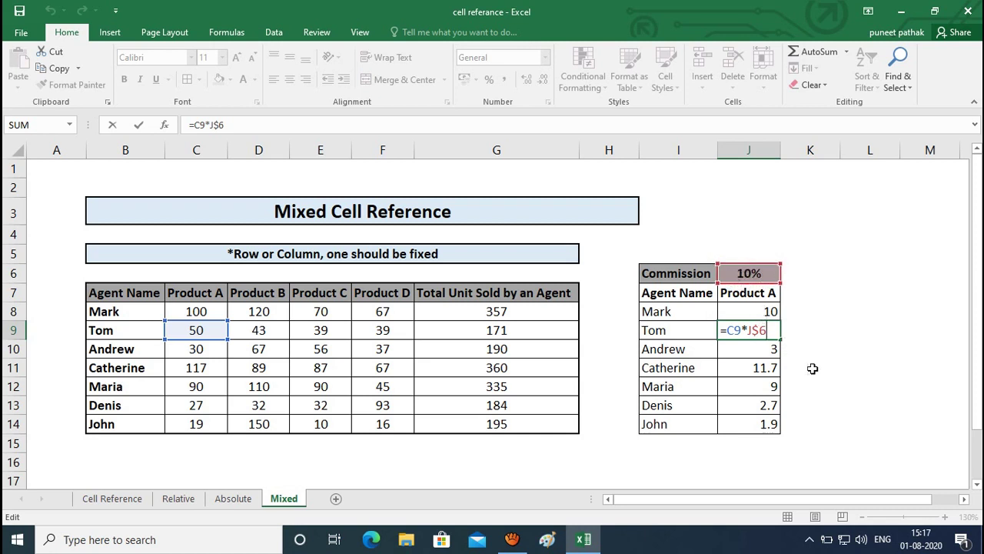
key(ctrl+Return)
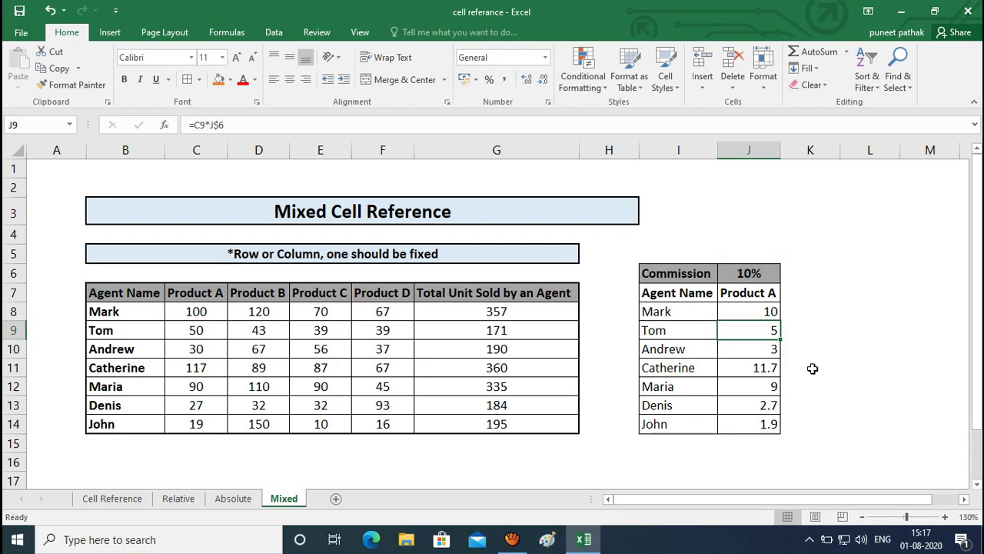